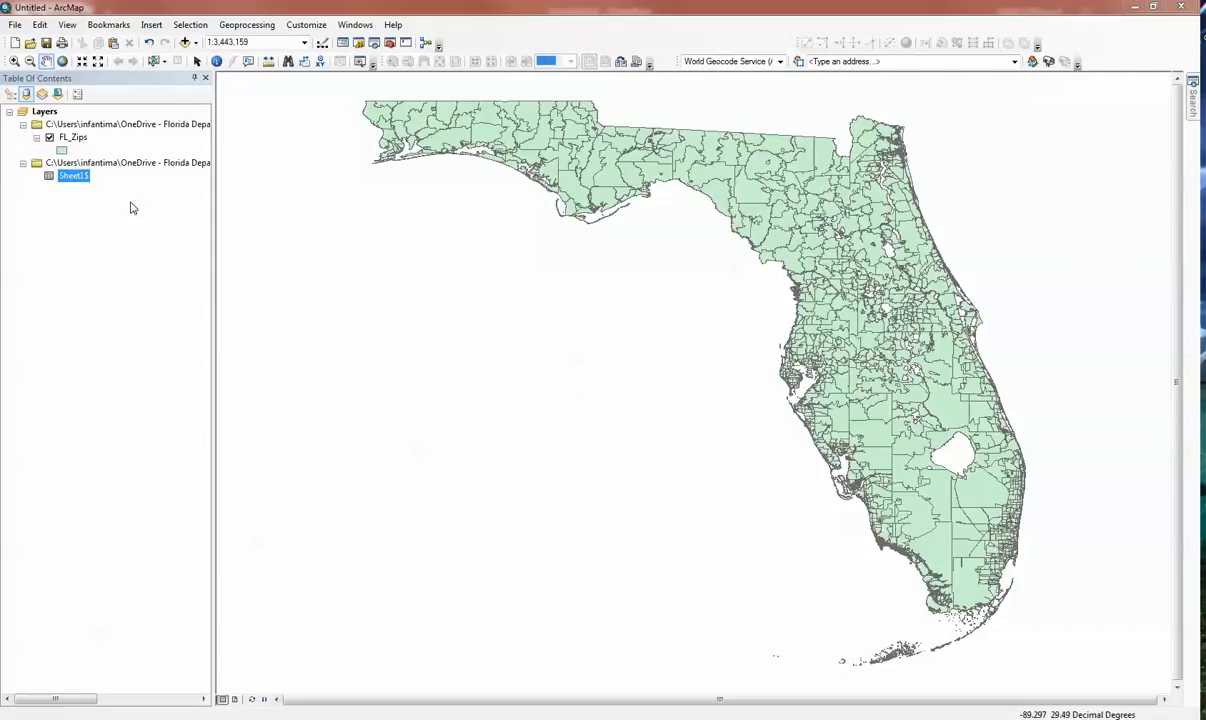
Open the Sheet1$ table with its columns widened to review the full Zip, Cases and Pop values, and close it.
right_click(87, 178)
click(116, 185)
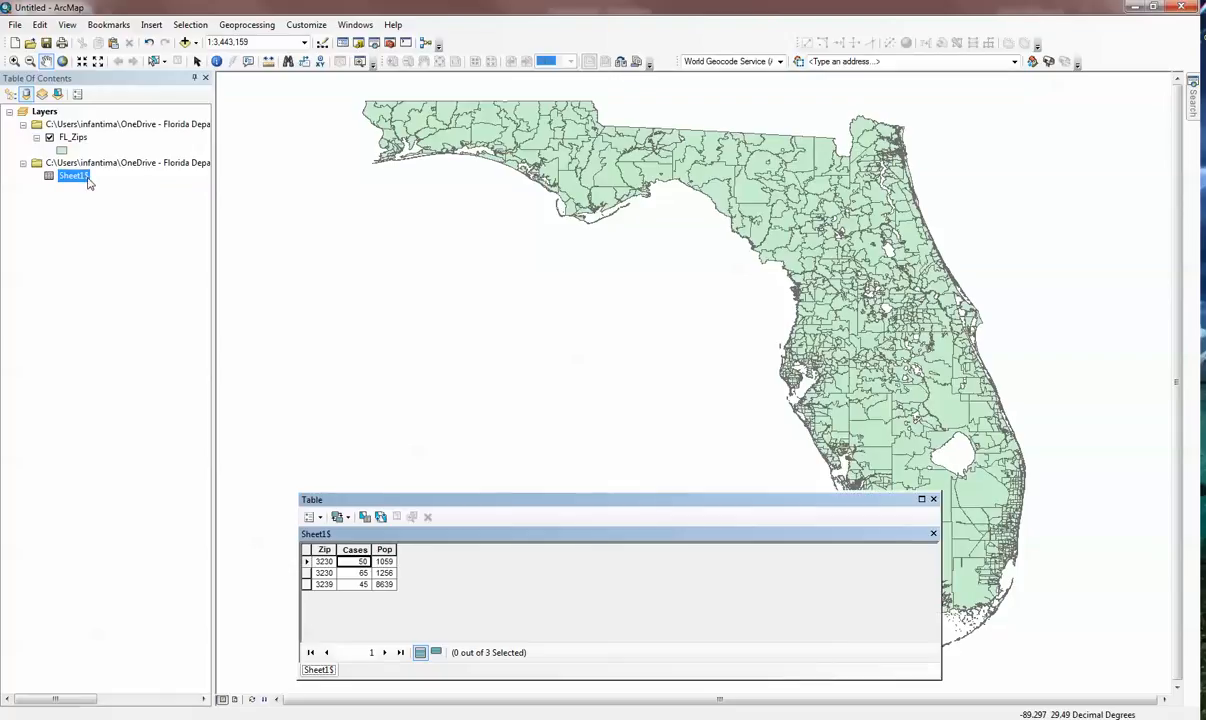
drag(338, 549, 443, 550)
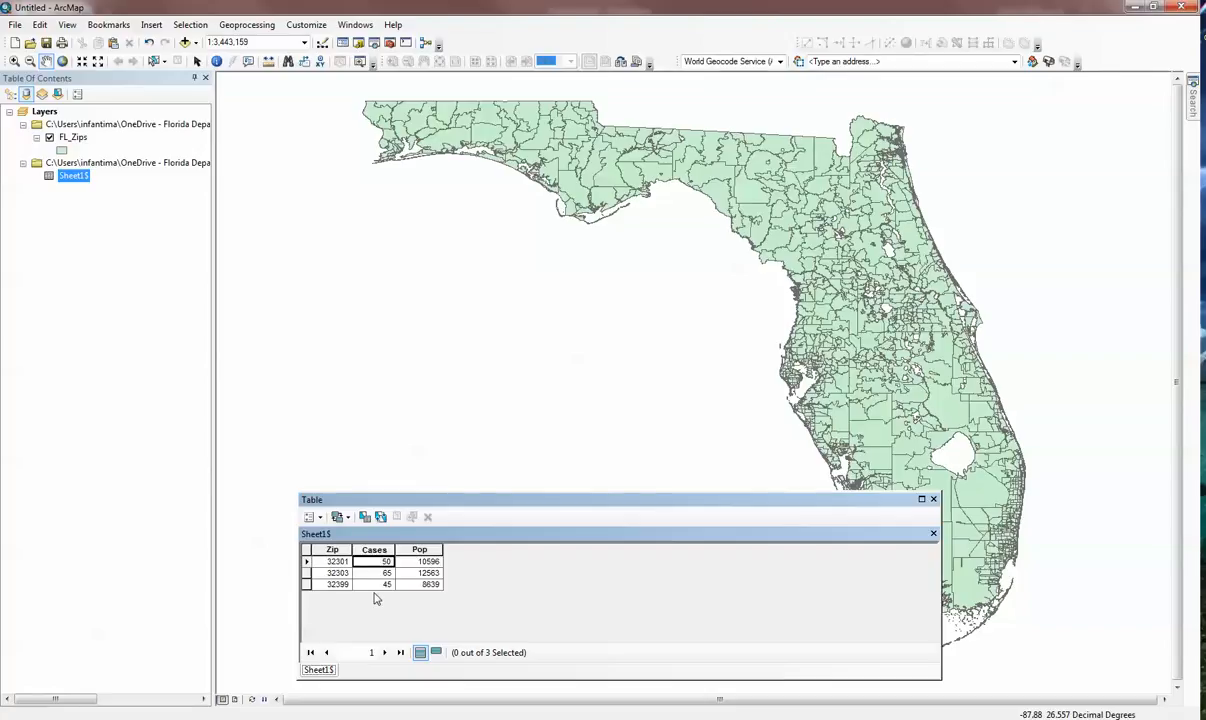
click(933, 499)
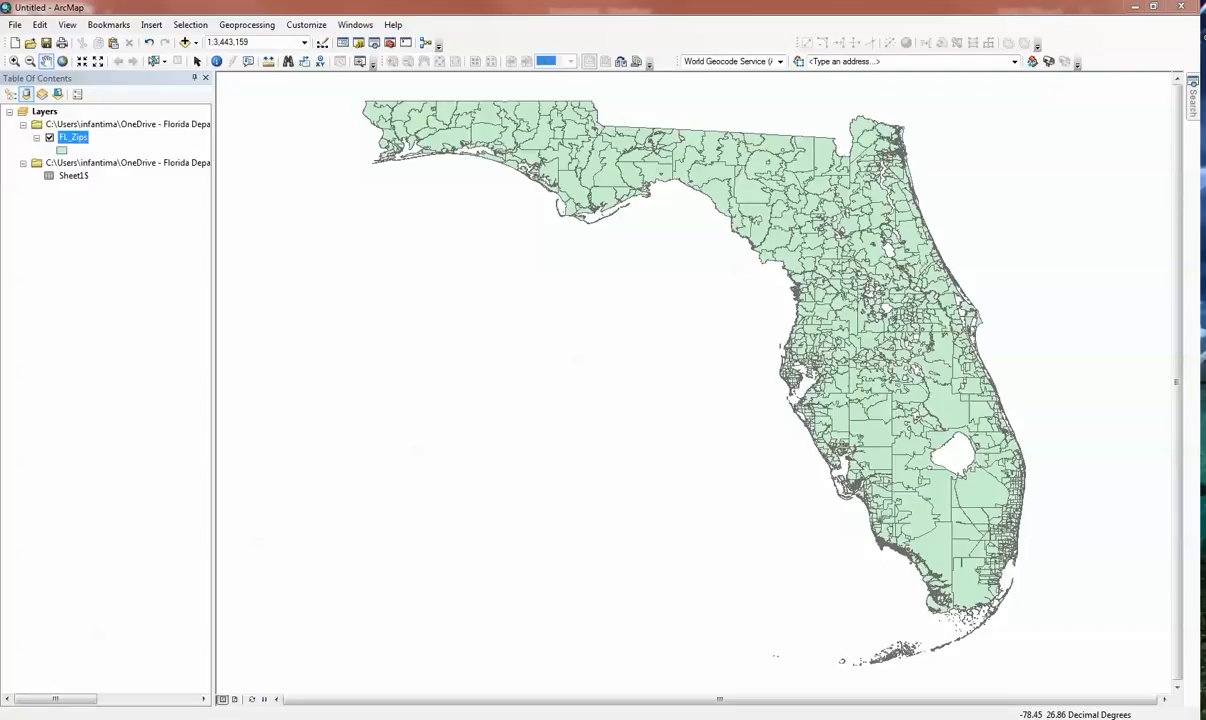
Open the FL_Zips attribute table and examine its POSTCODE and ZipCode fields.
right_click(73, 137)
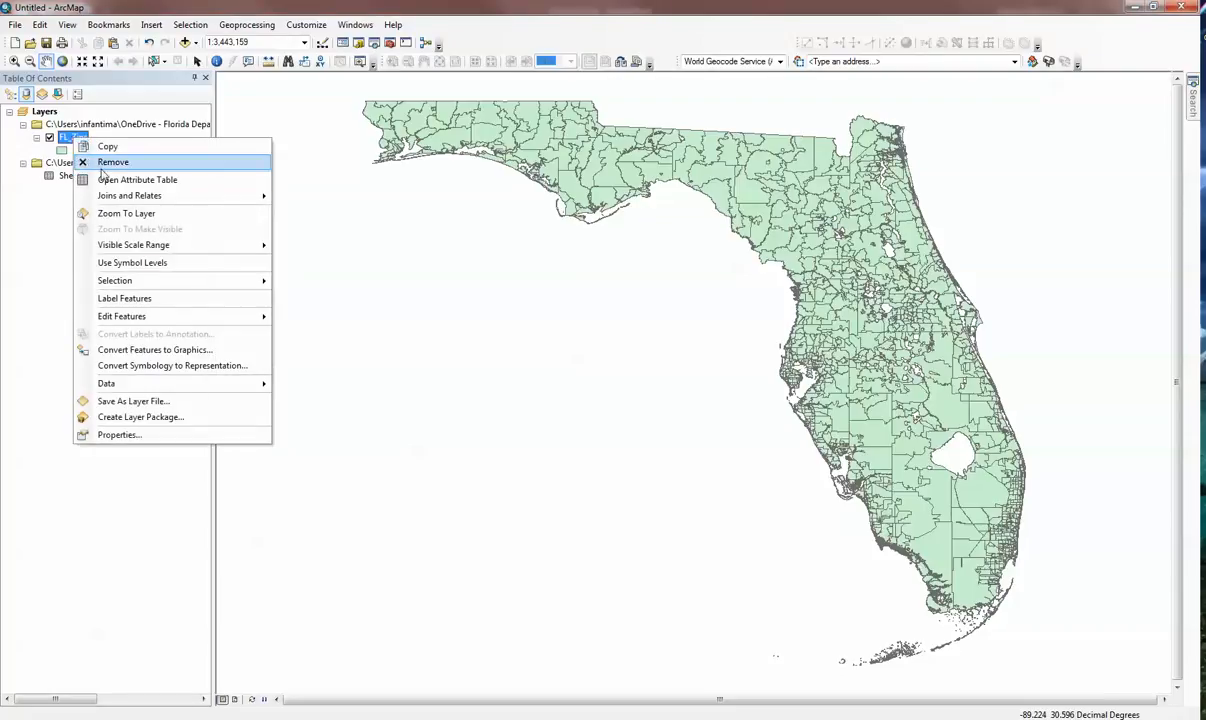
click(137, 179)
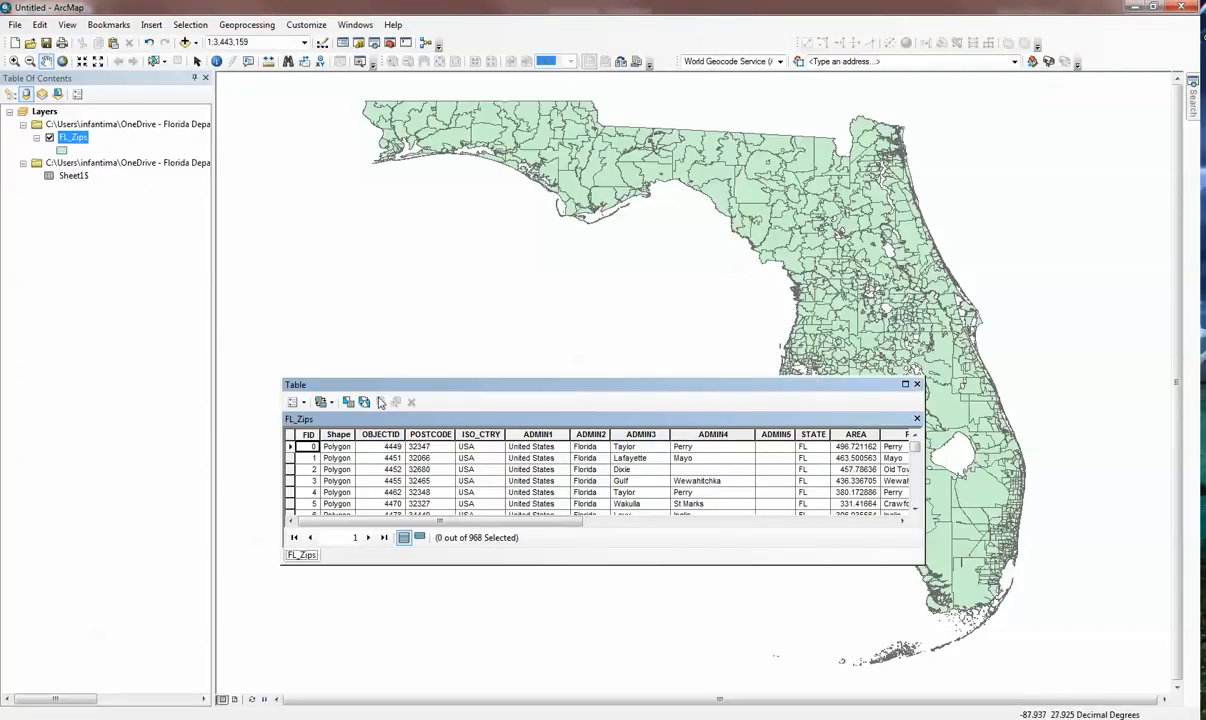
click(440, 435)
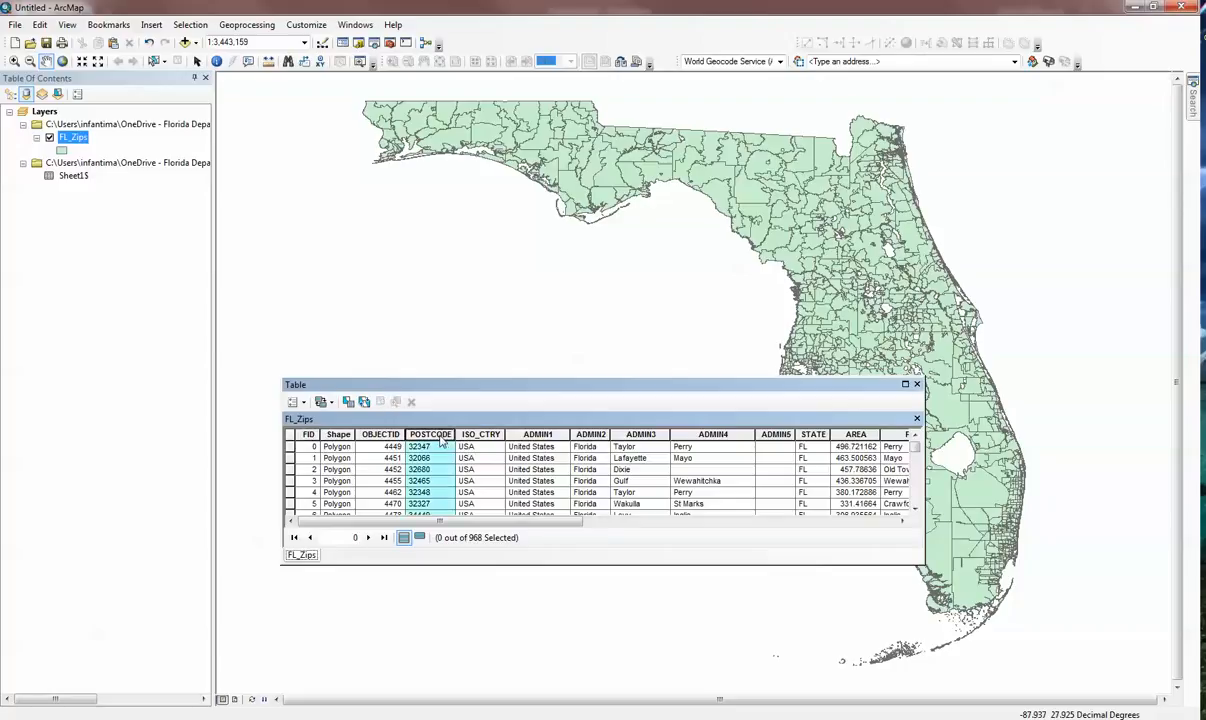
drag(455, 519, 821, 522)
click(871, 433)
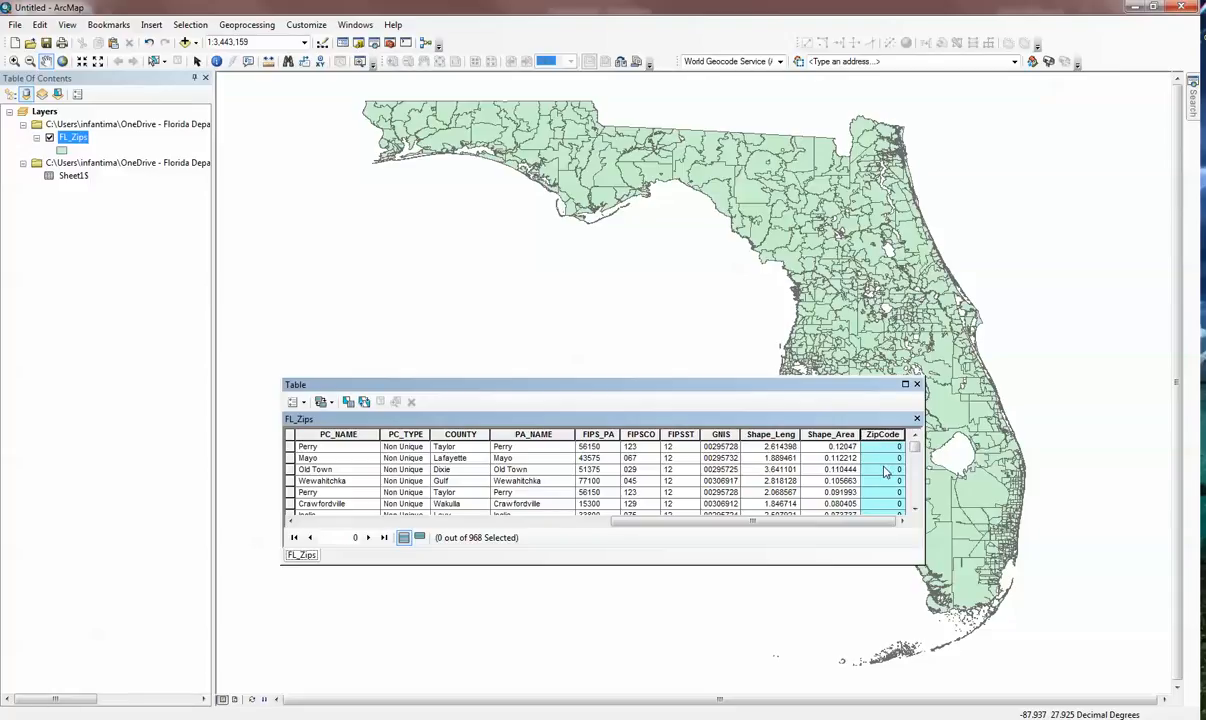
Open the Sheet1$ table and check the data type of its Zip field in the field properties.
right_click(73, 176)
click(84, 180)
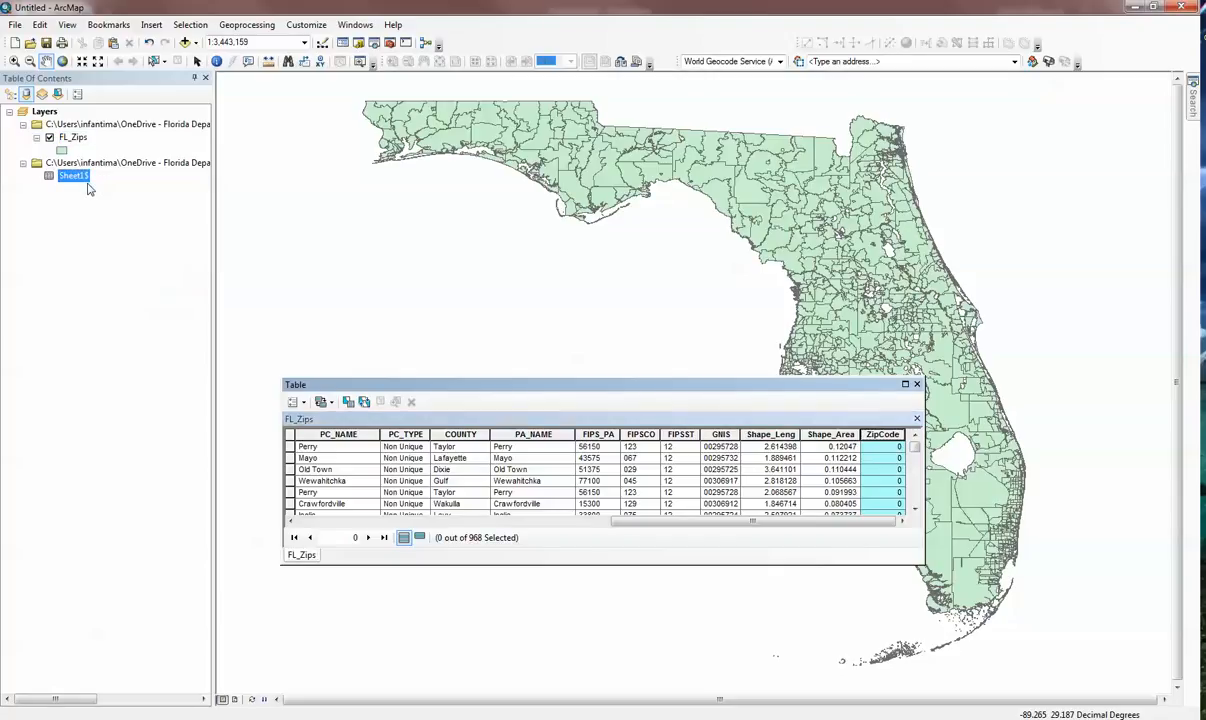
right_click(316, 434)
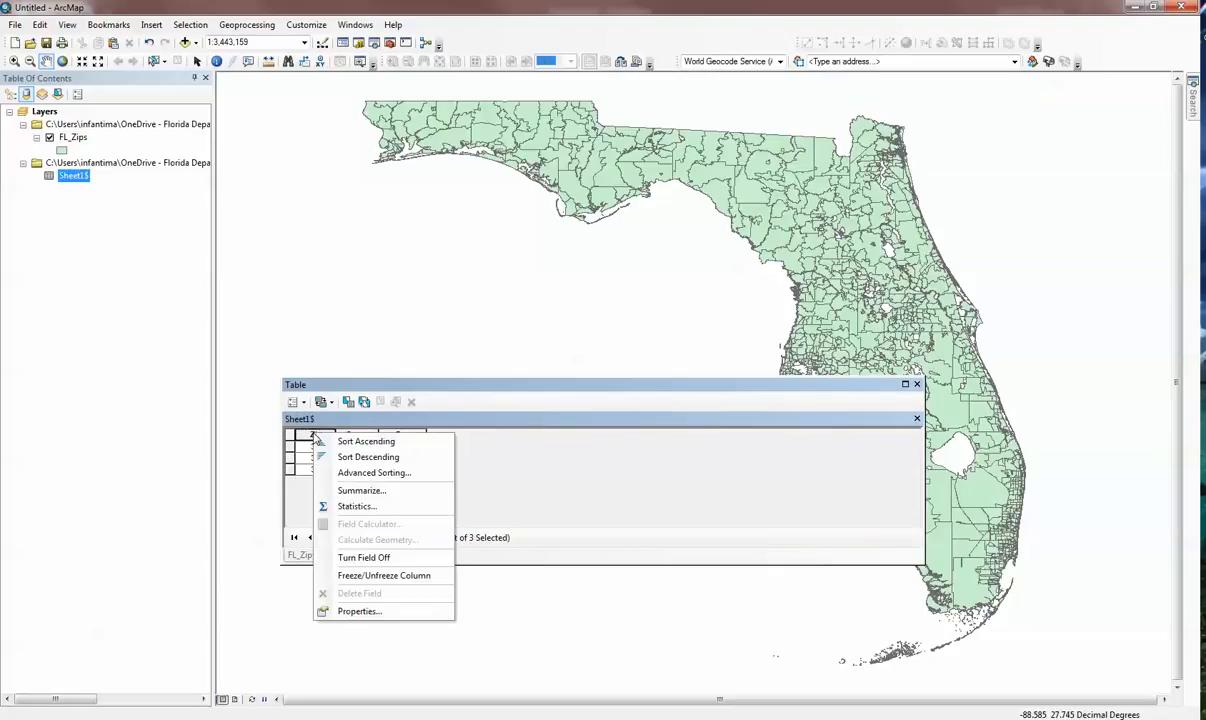
click(360, 610)
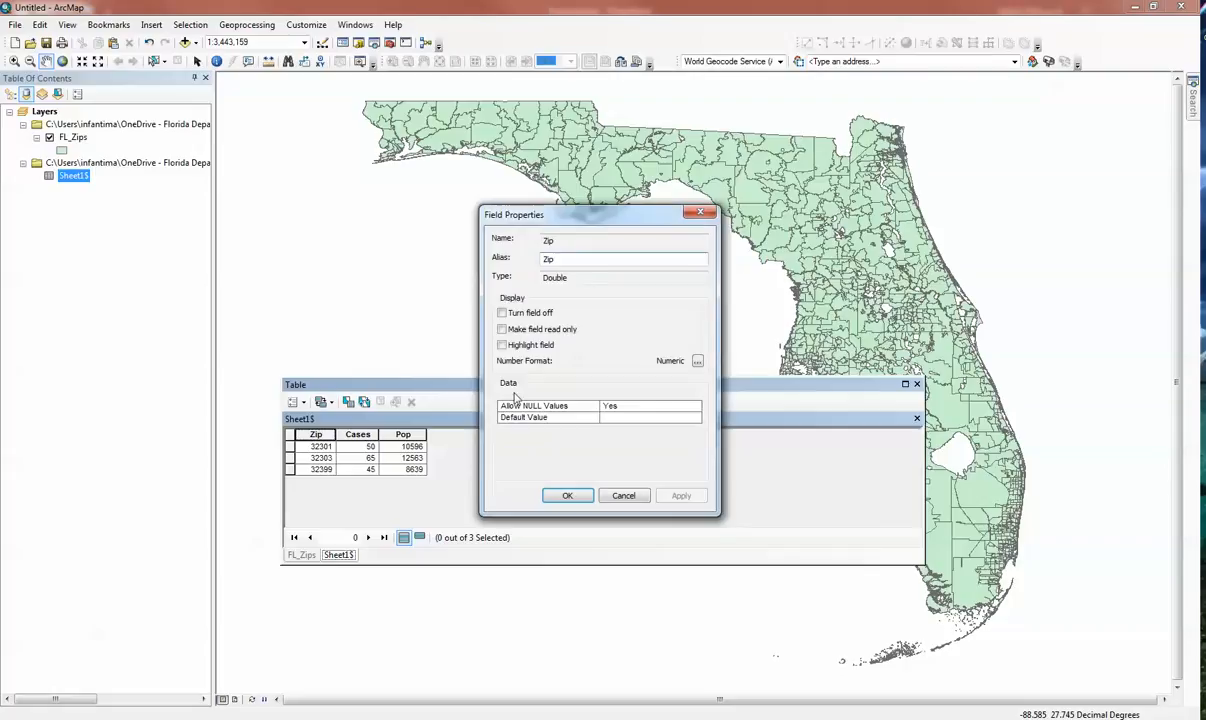
double_click(555, 278)
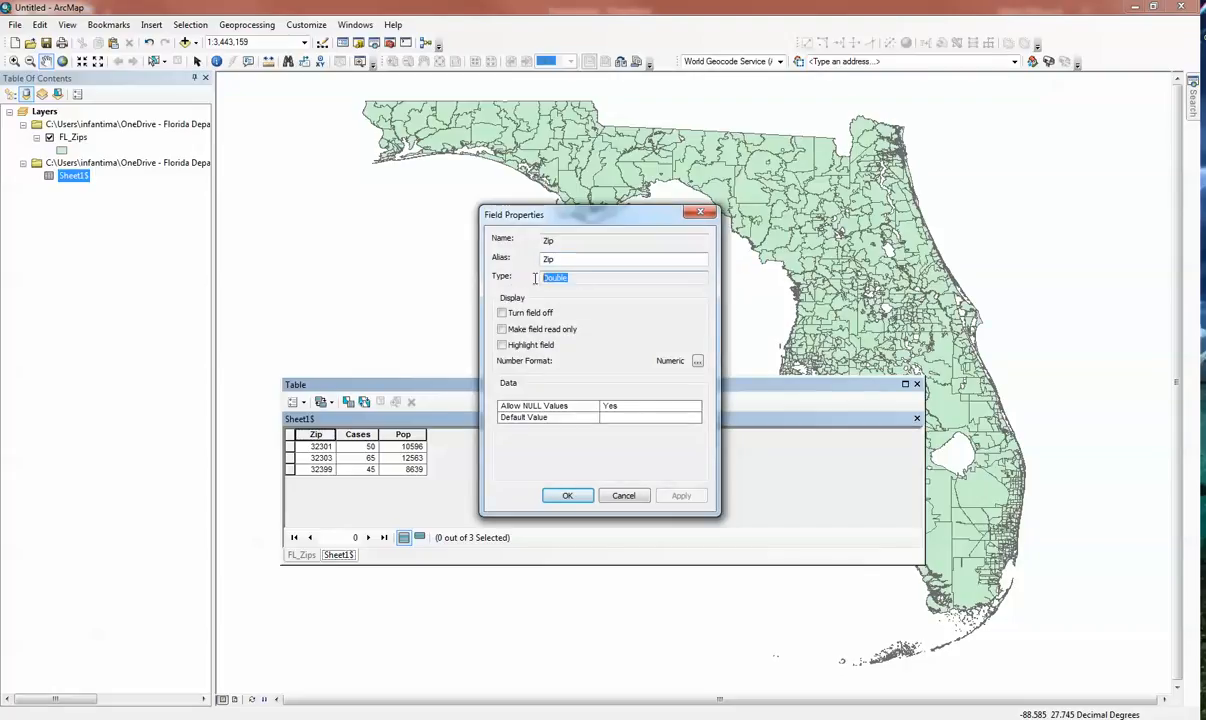
click(568, 496)
Calculate the ZipCode field in the FL_Zips table with the Python expression !POSTCODE!
click(301, 554)
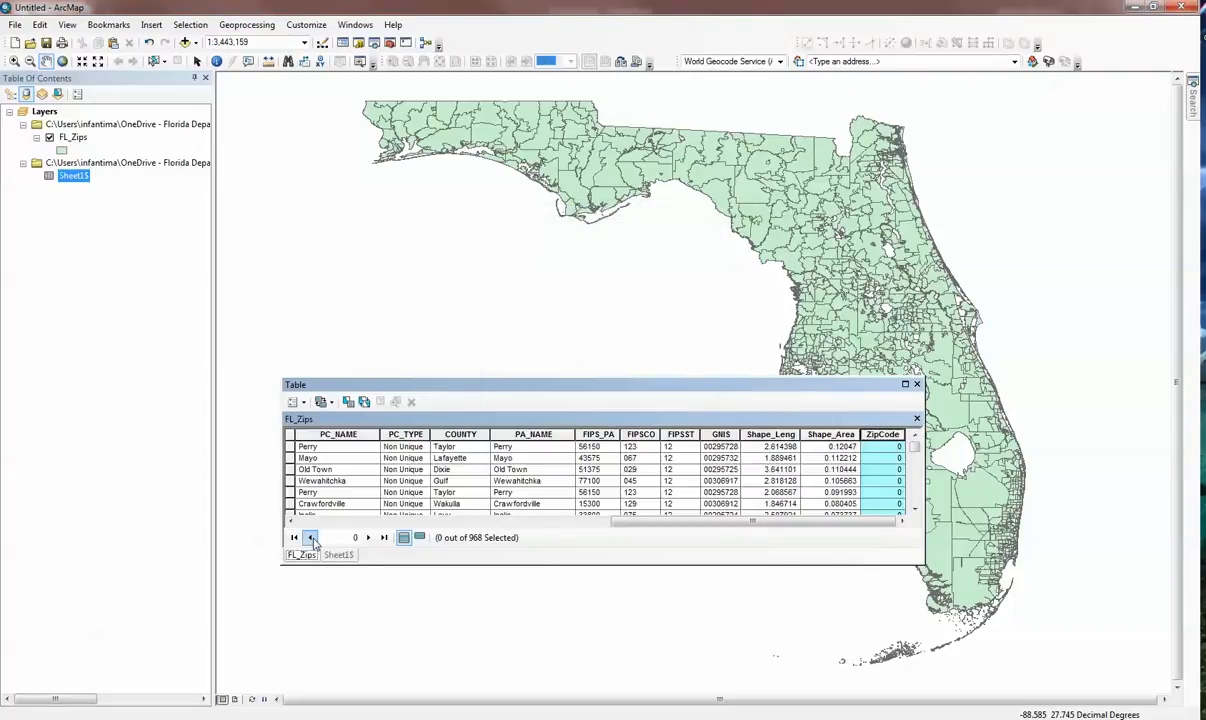
click(320, 522)
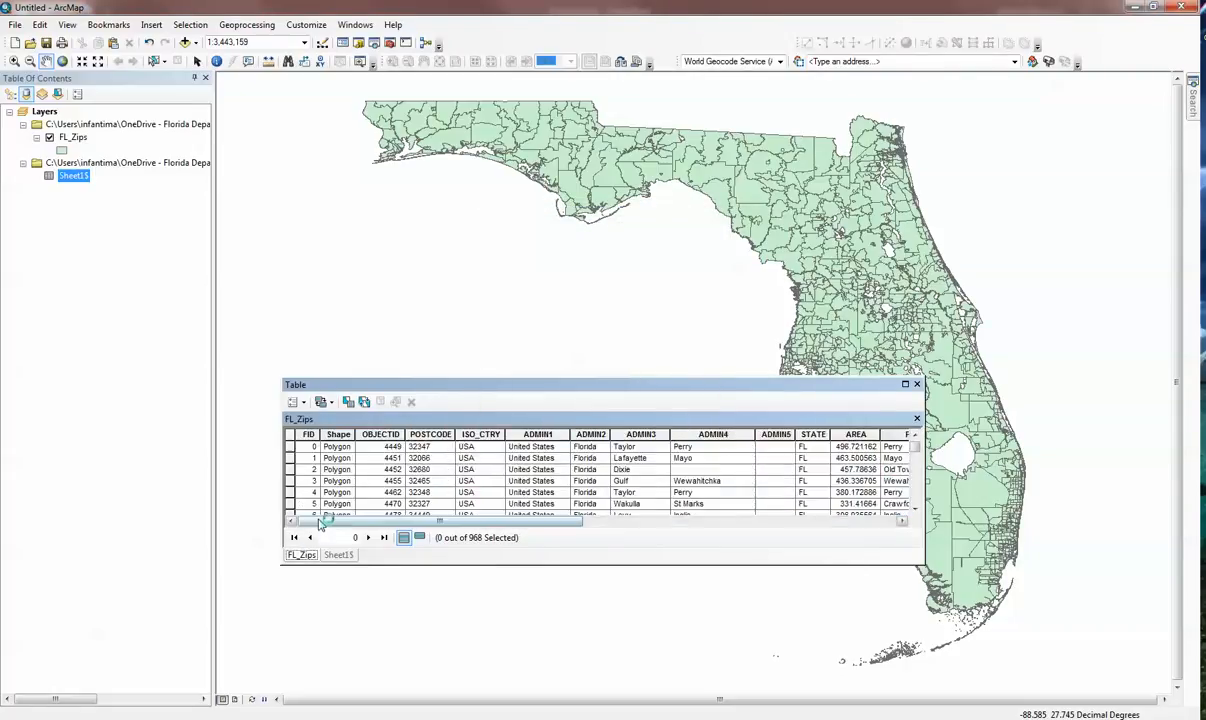
click(430, 434)
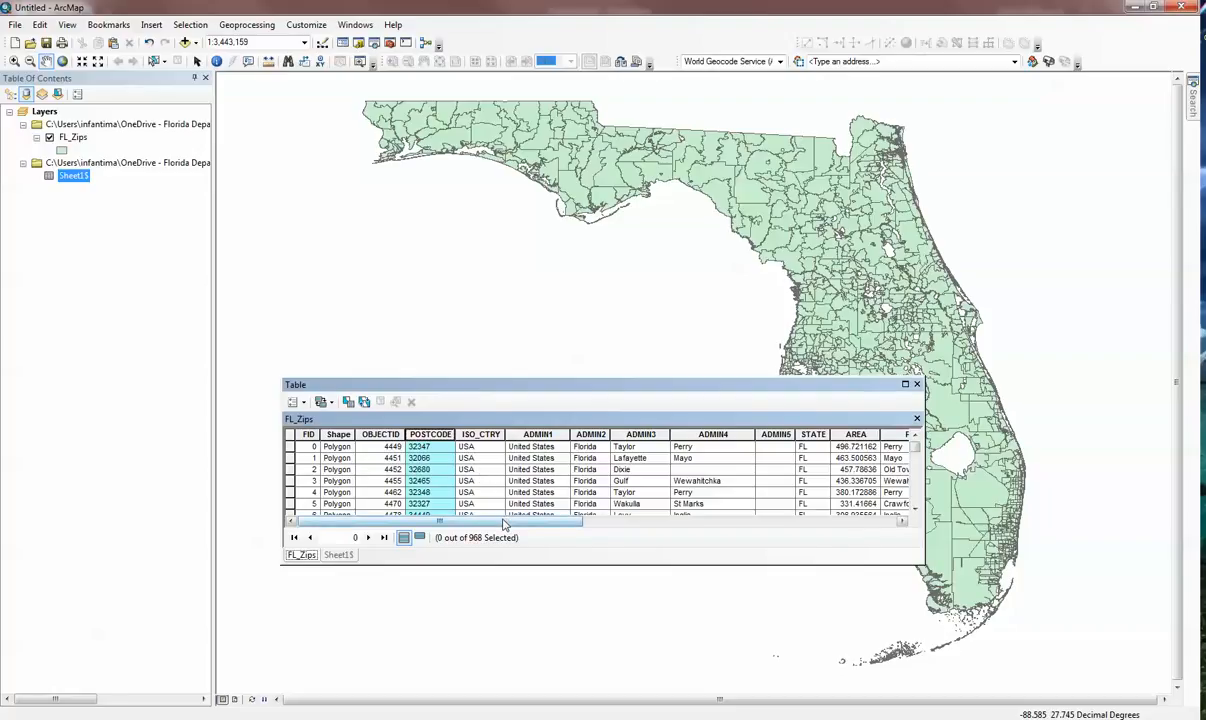
drag(505, 524, 853, 522)
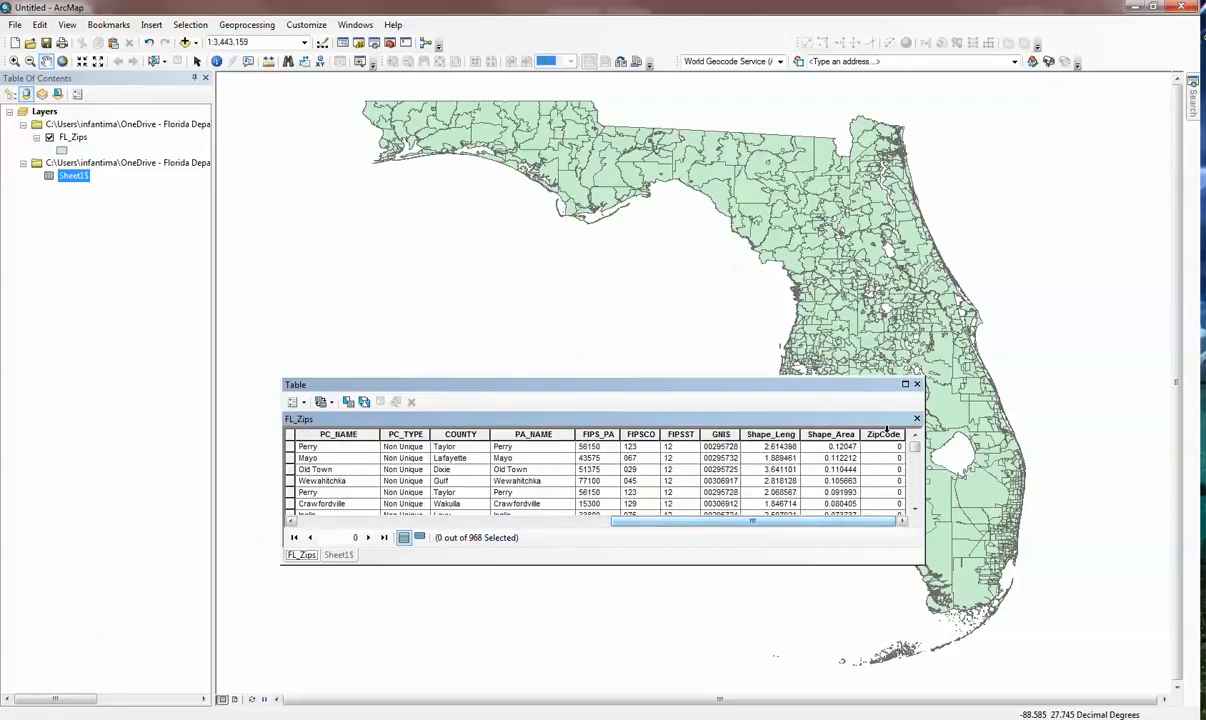
right_click(888, 436)
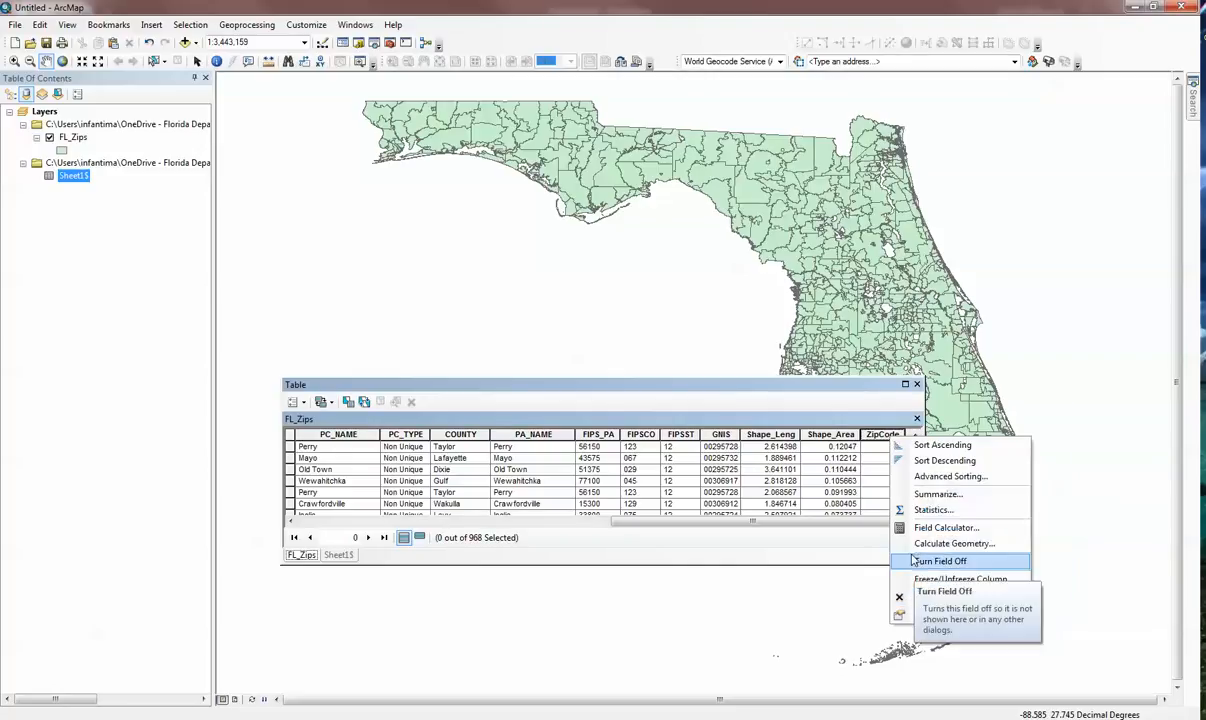
click(930, 527)
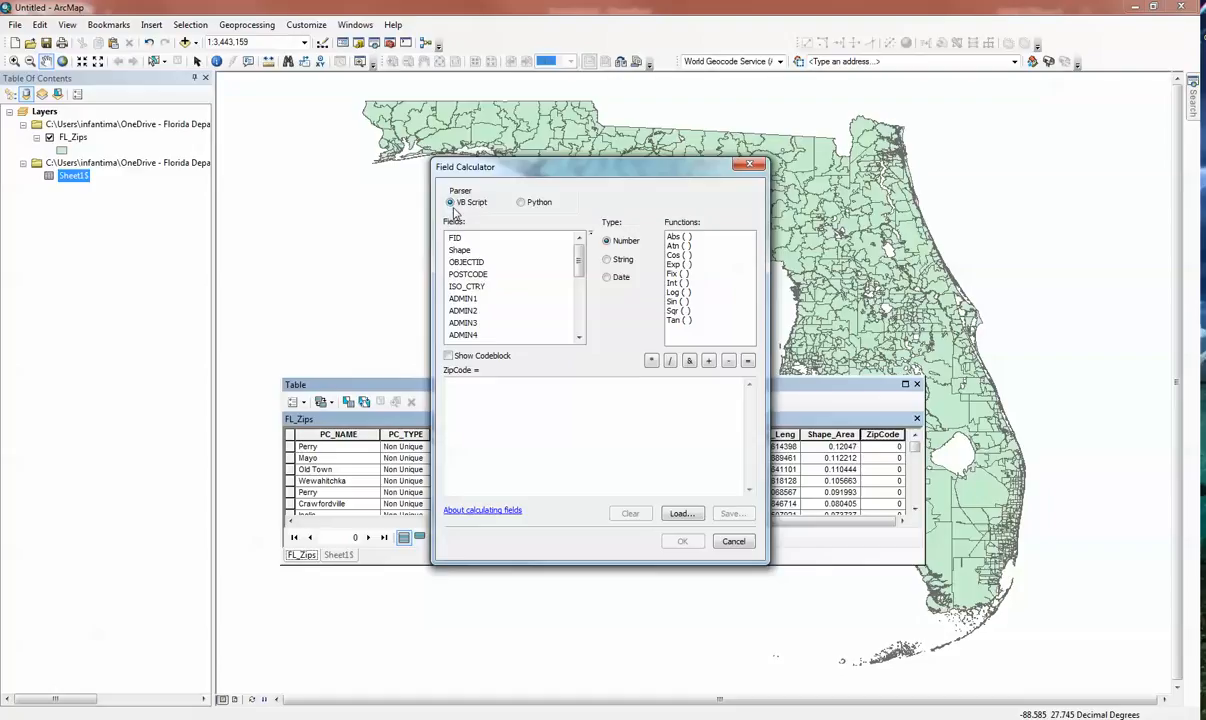
click(528, 205)
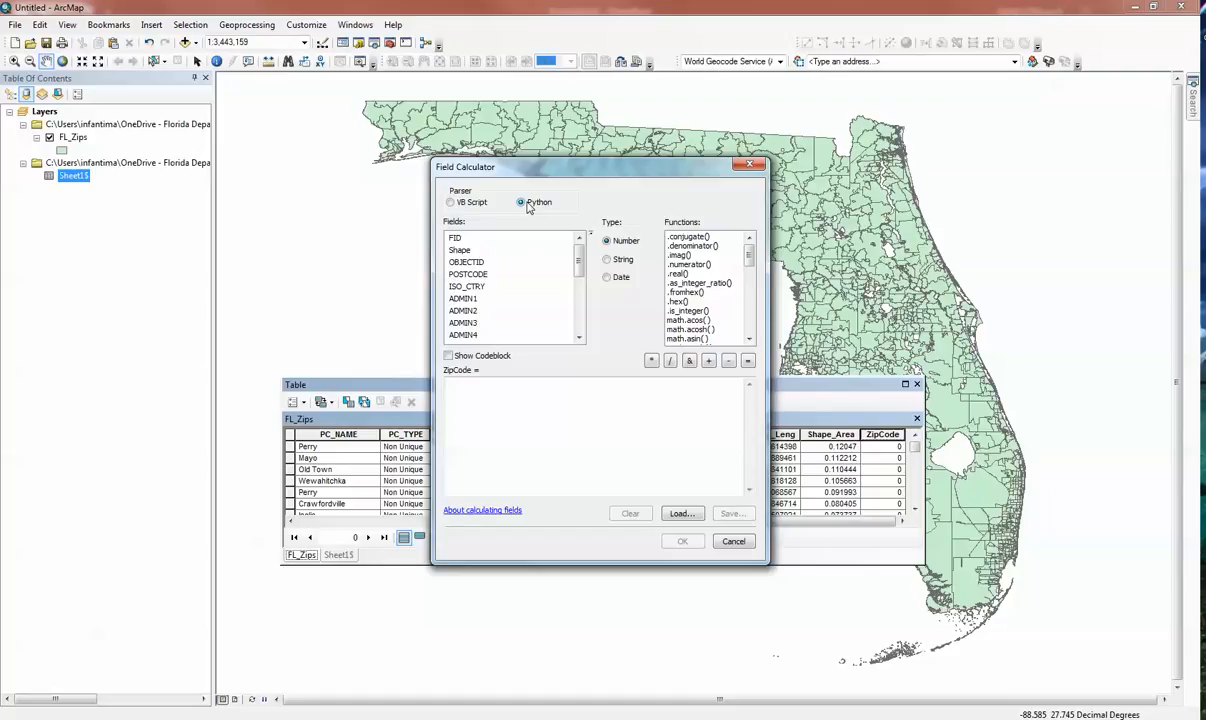
double_click(469, 275)
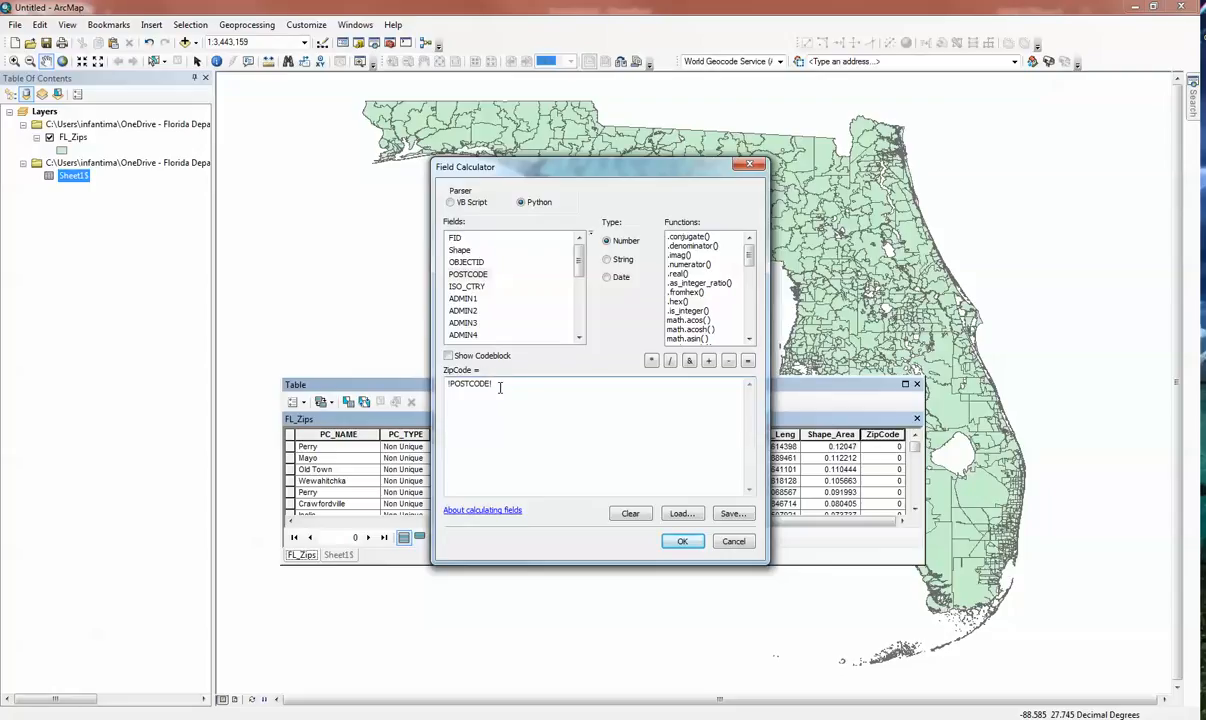
click(684, 541)
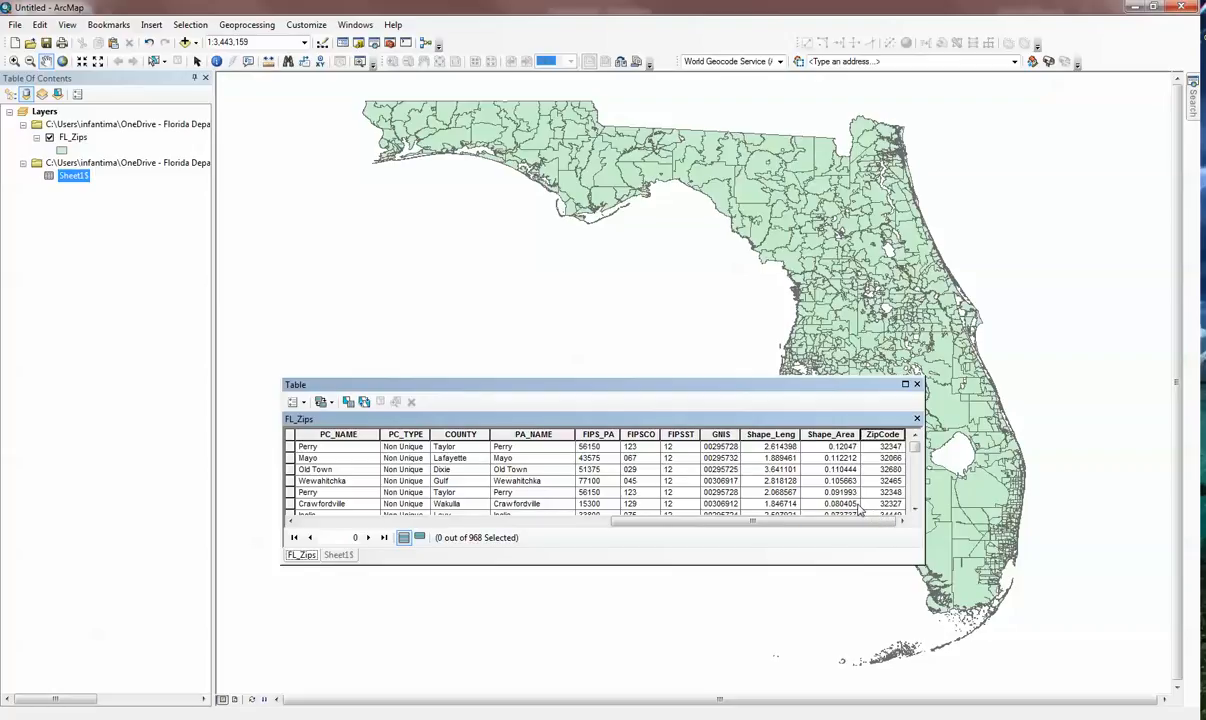
Recalculate the FL_Zips ZipCode field as the constant 32301 for all records.
right_click(884, 432)
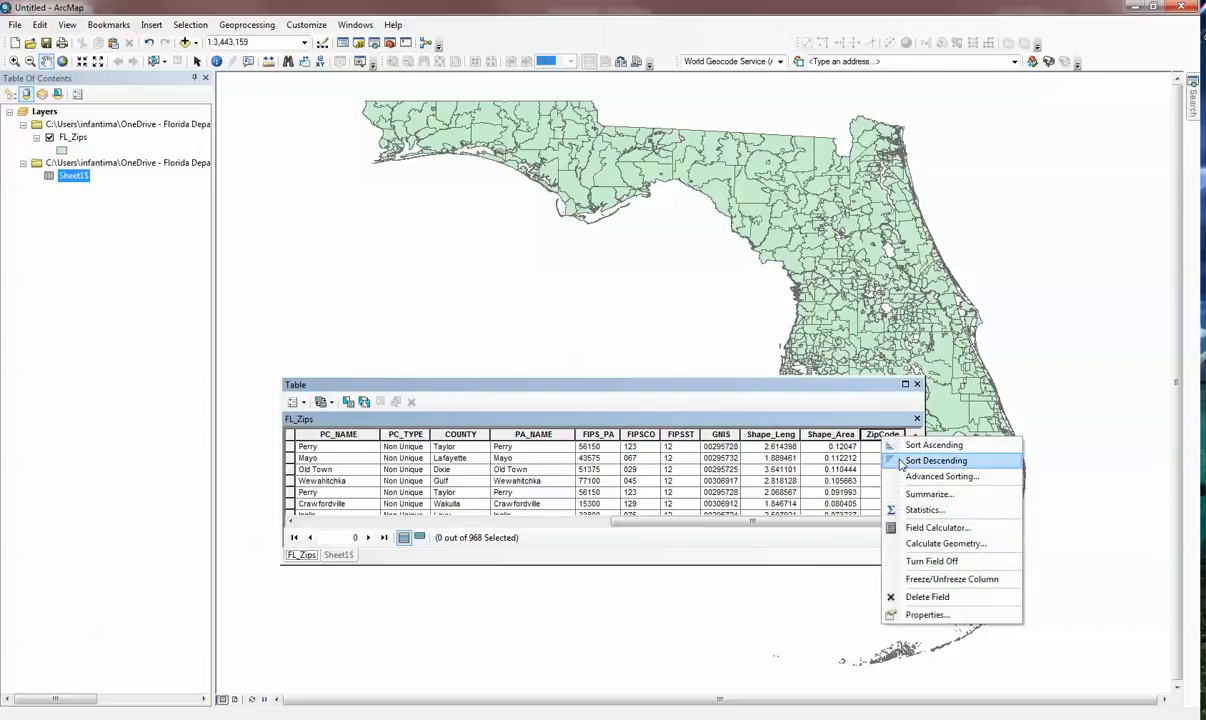
click(935, 527)
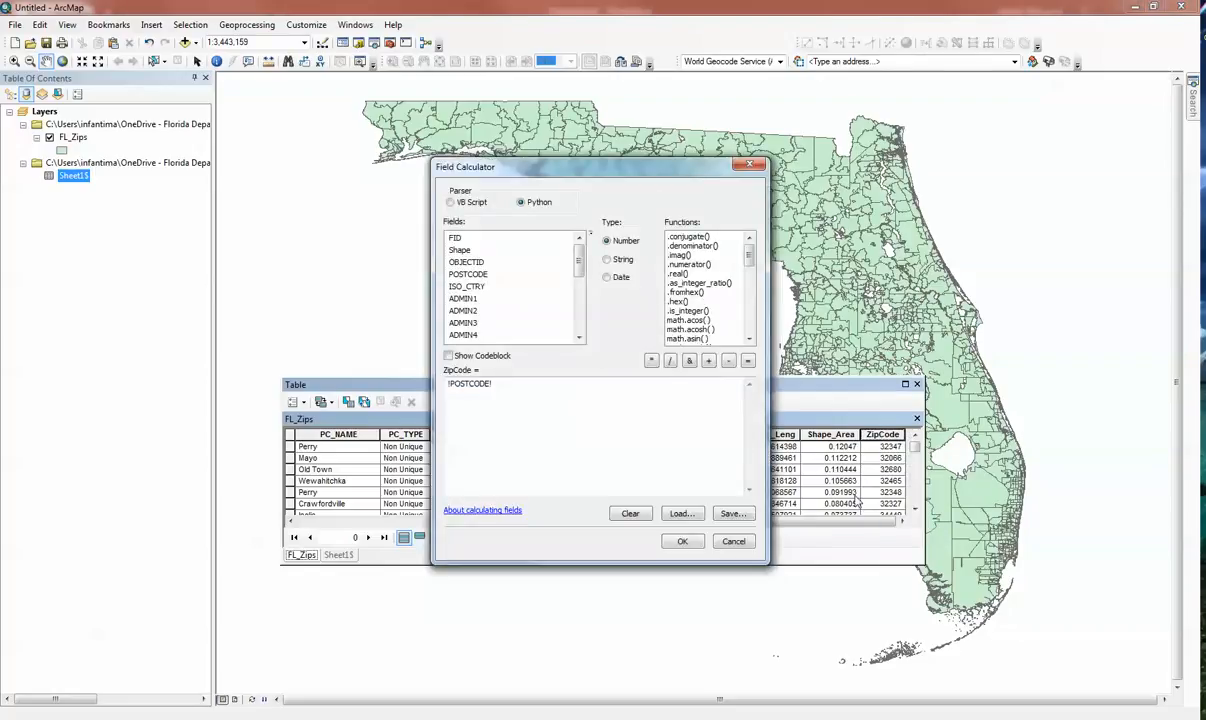
drag(609, 404, 352, 391)
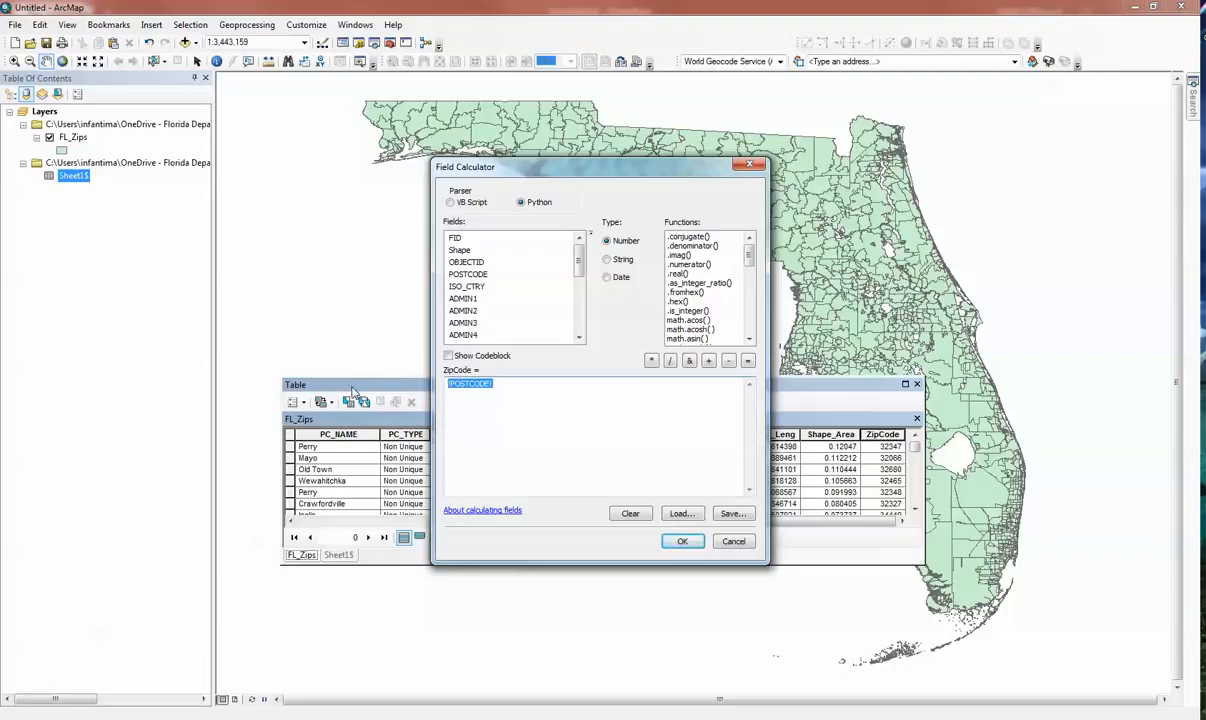
text(32301)
click(682, 541)
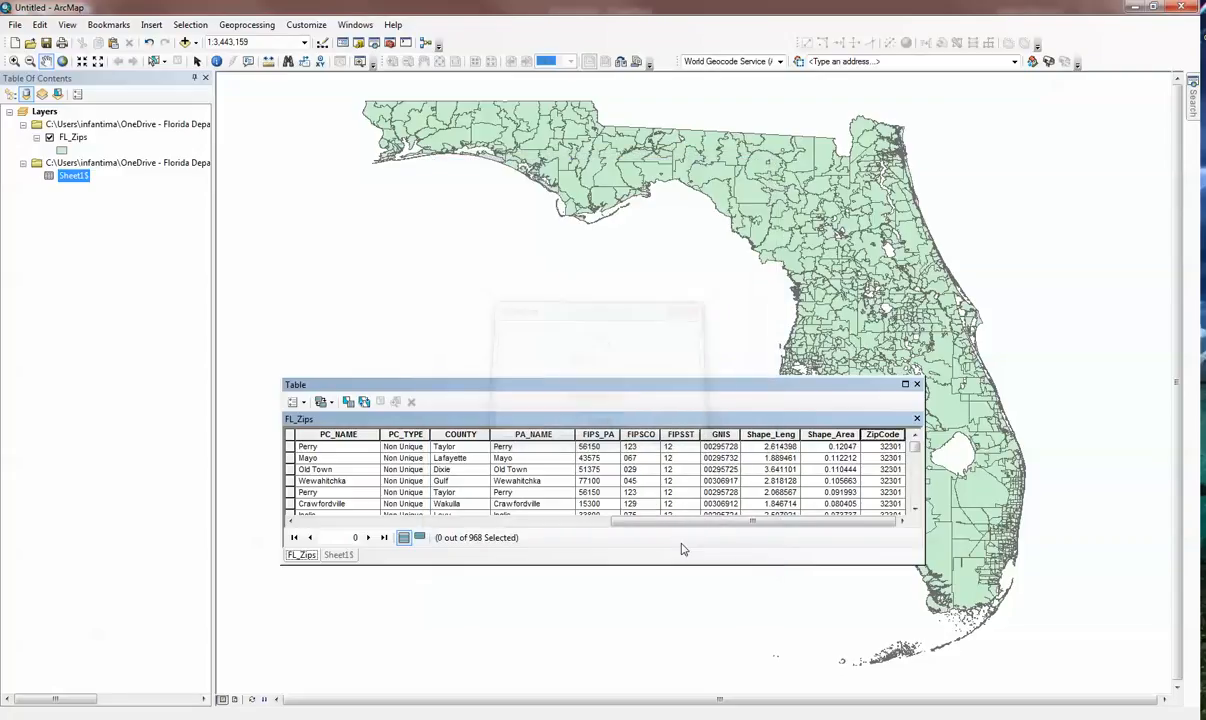
click(881, 435)
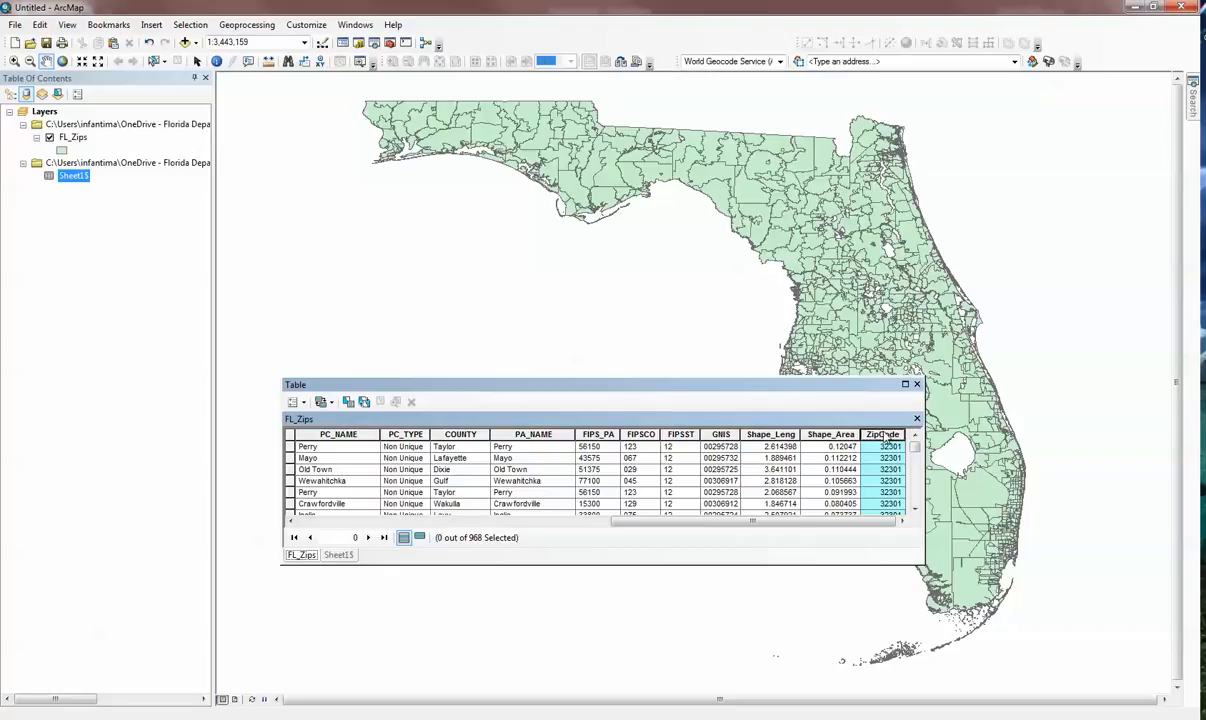
Calculate ZipCode as 32399 for only the four records from Old Town through the first Crawfordville row, and clear the selection.
drag(290, 470, 290, 505)
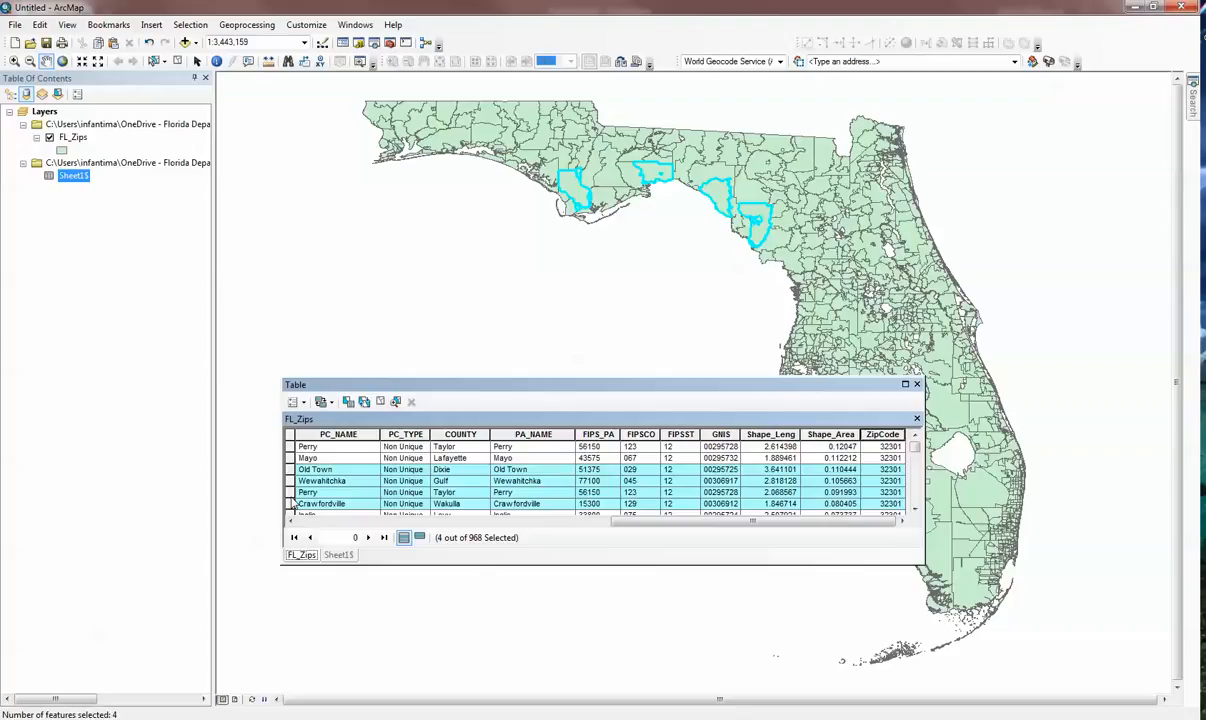
right_click(876, 437)
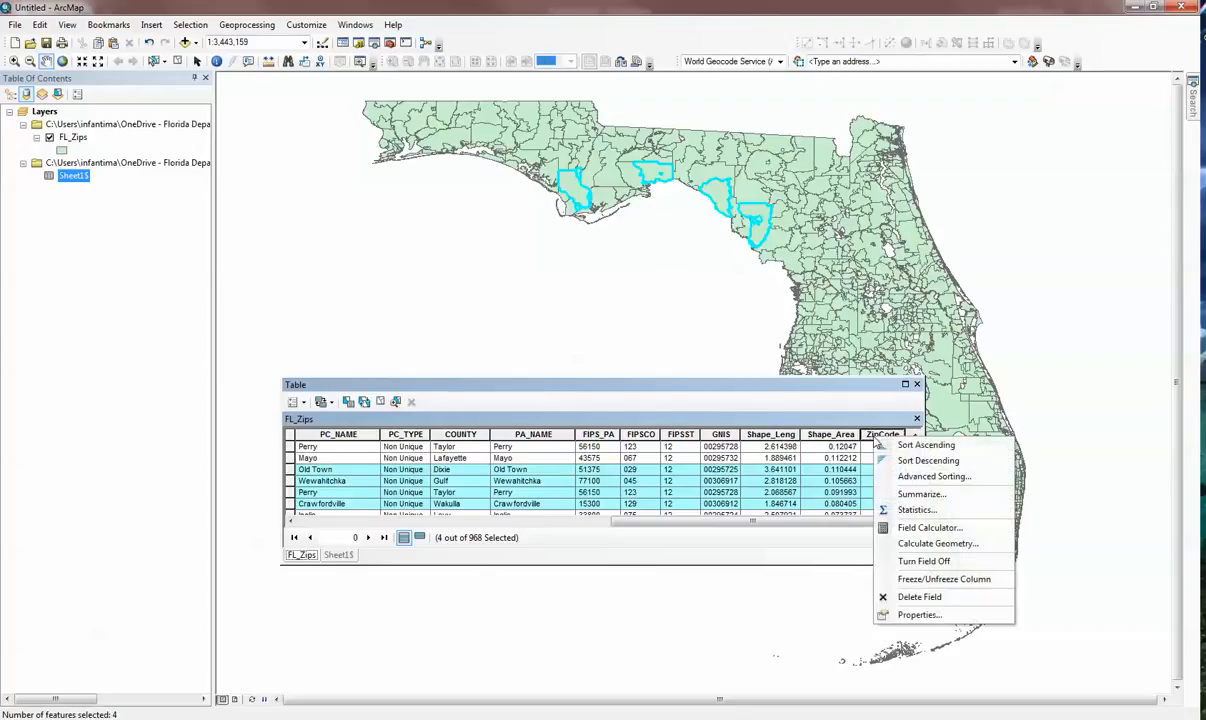
click(926, 527)
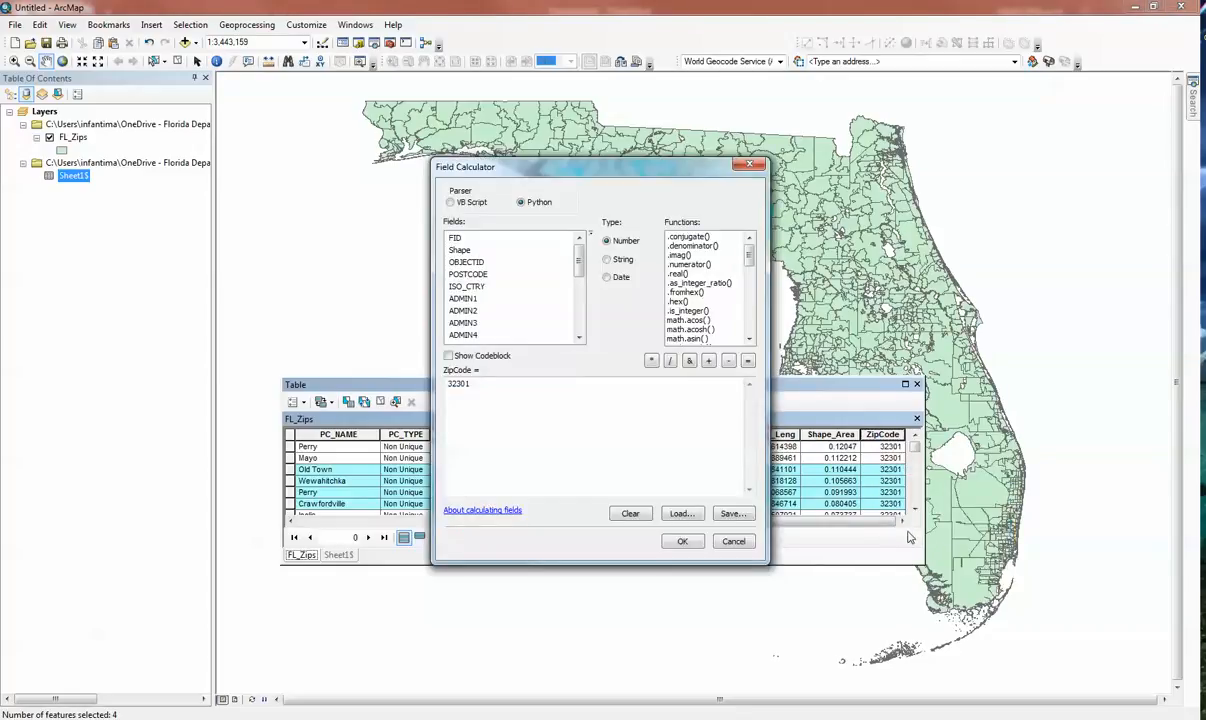
click(528, 398)
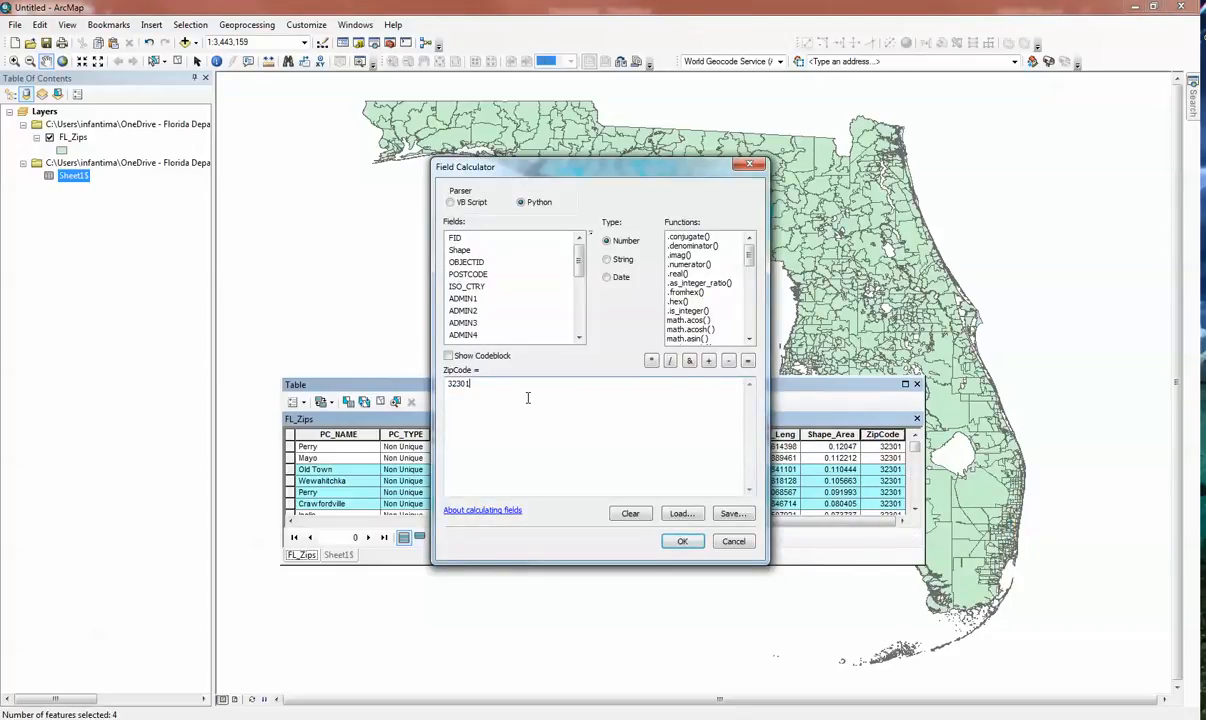
key(BackSpace)
key(BackSpace)
text(99)
click(682, 541)
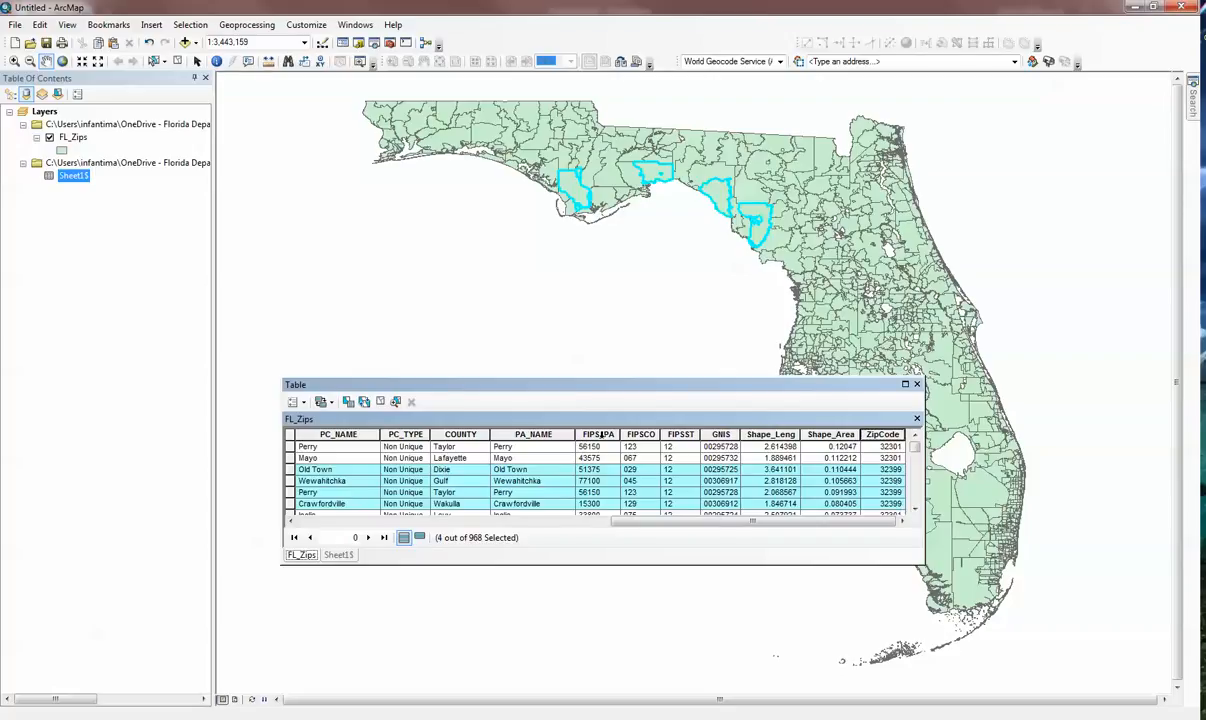
click(380, 402)
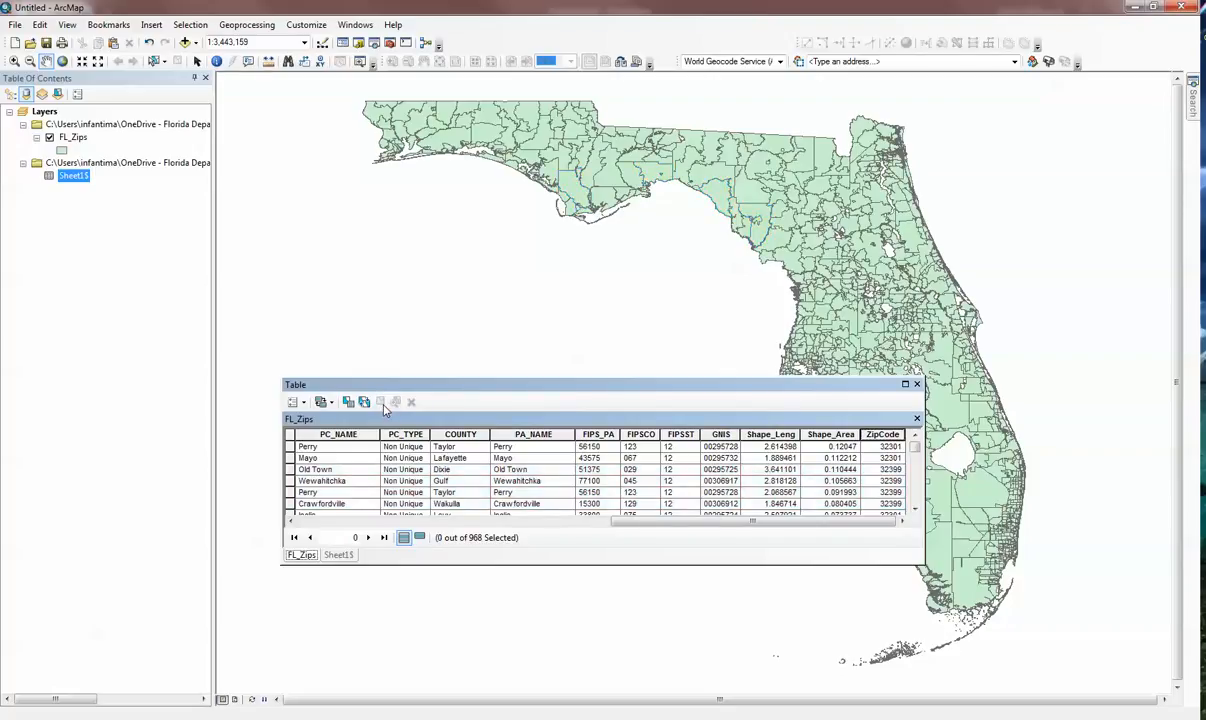
Restore the ZipCode values for all FL_Zips records by calculating the field as !POSTCODE!, and close the table.
right_click(879, 436)
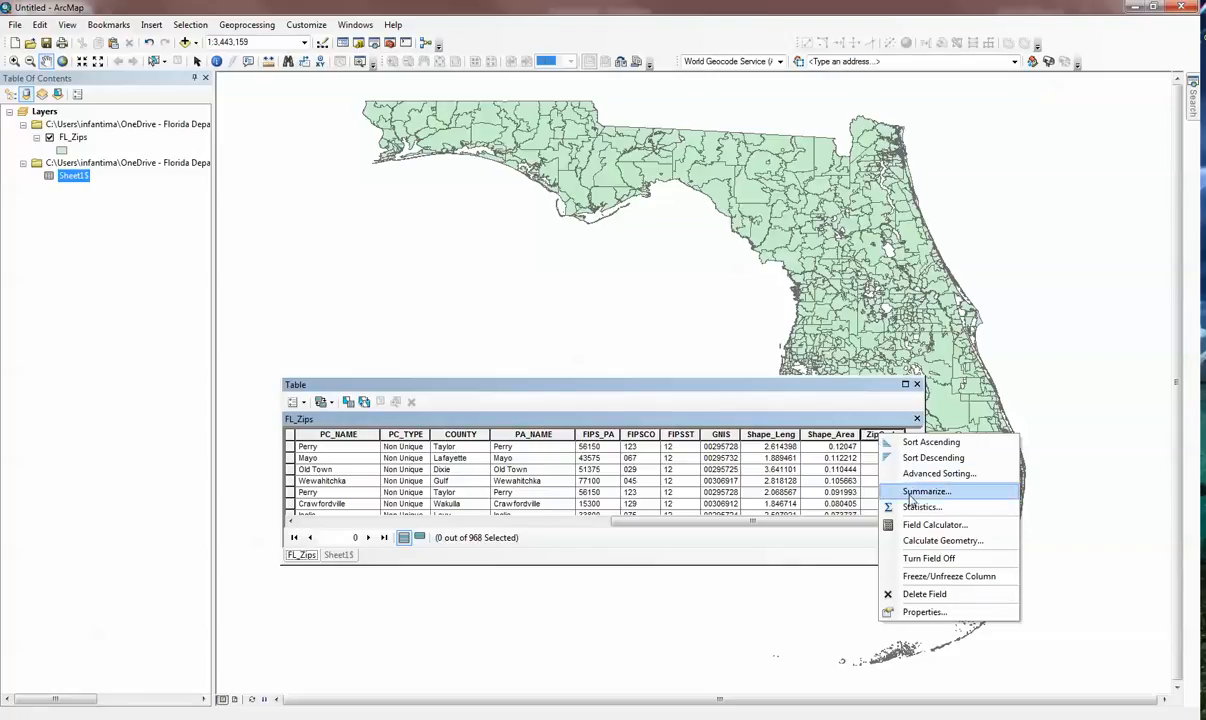
click(930, 524)
drag(541, 399, 410, 372)
double_click(470, 275)
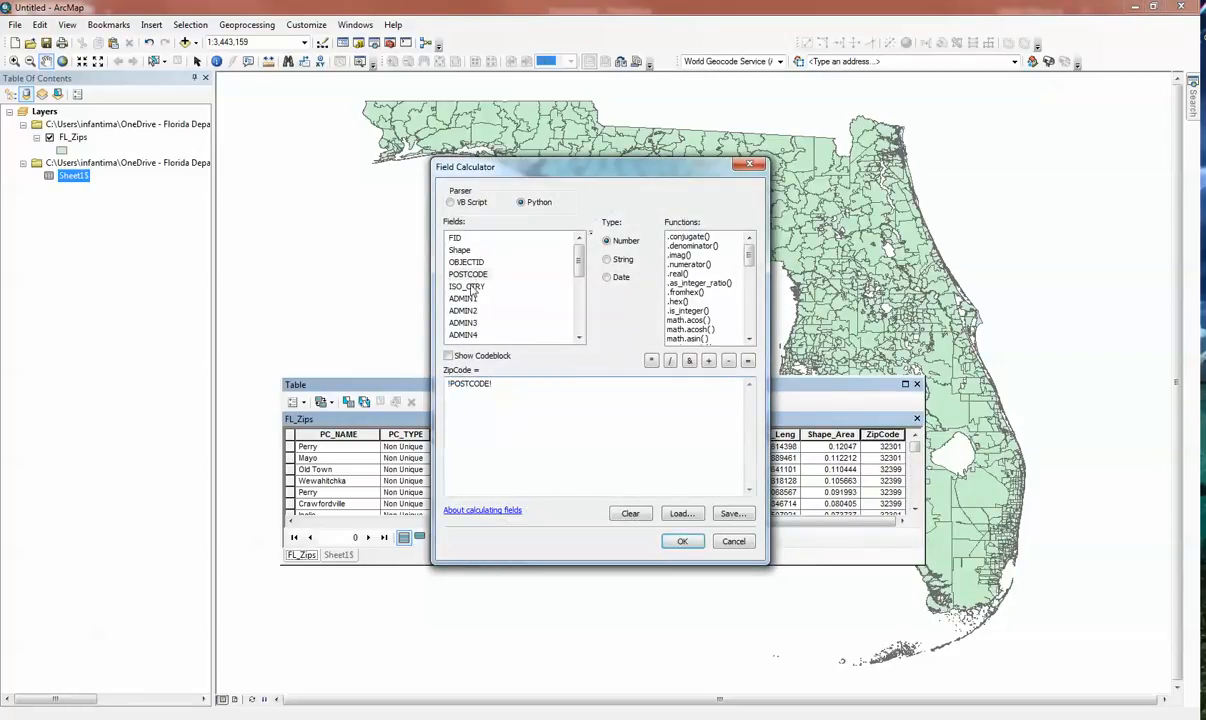
click(695, 545)
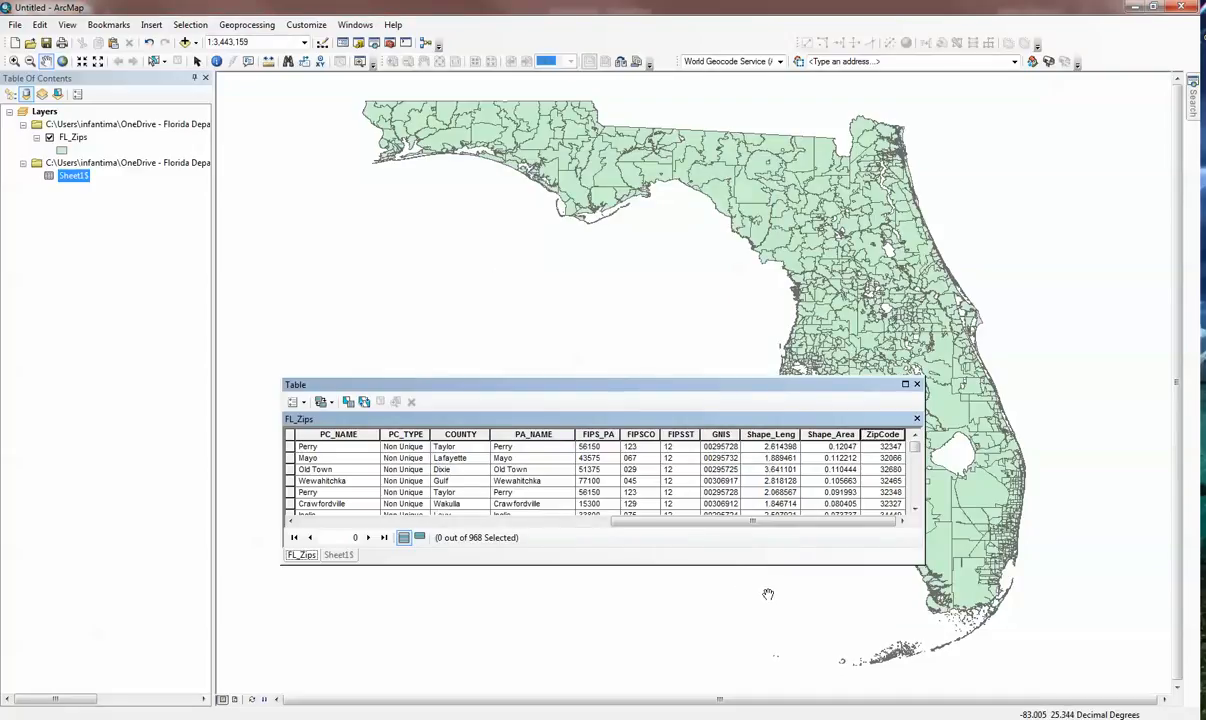
click(916, 385)
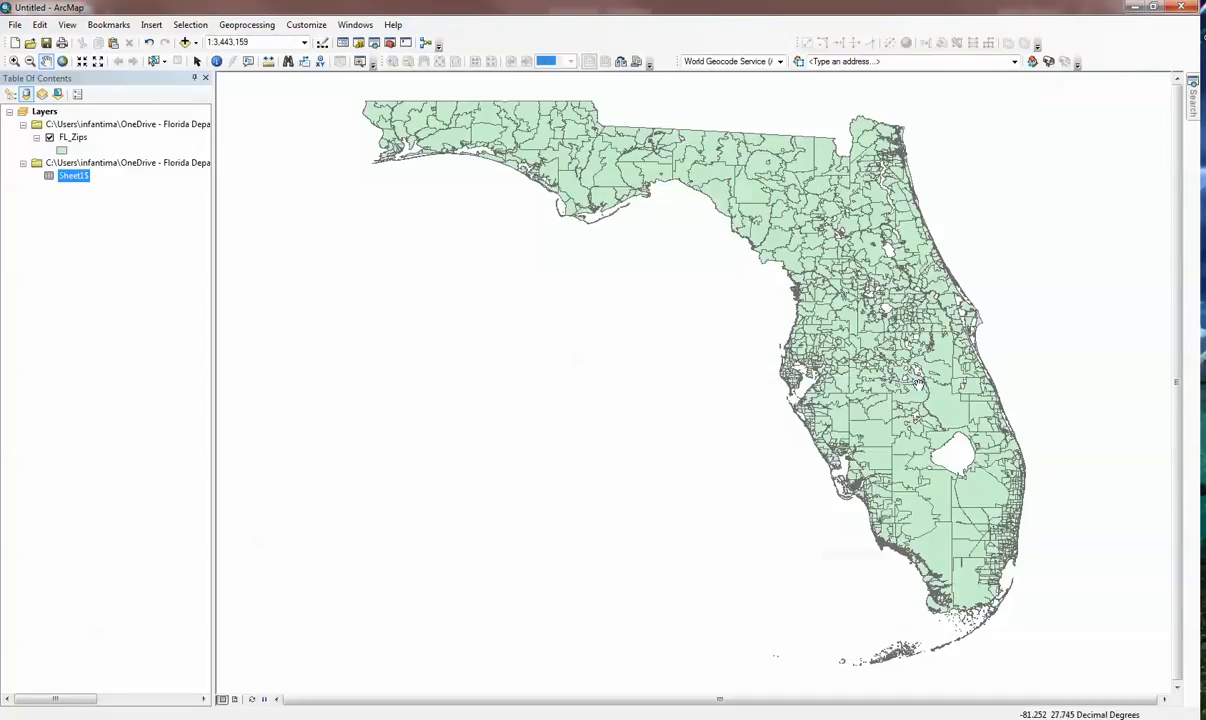
Start an attribute join from the Sheet1$ table to the FL_Zips layer, trying POSTCODE as the layer's join field.
click(75, 139)
right_click(76, 142)
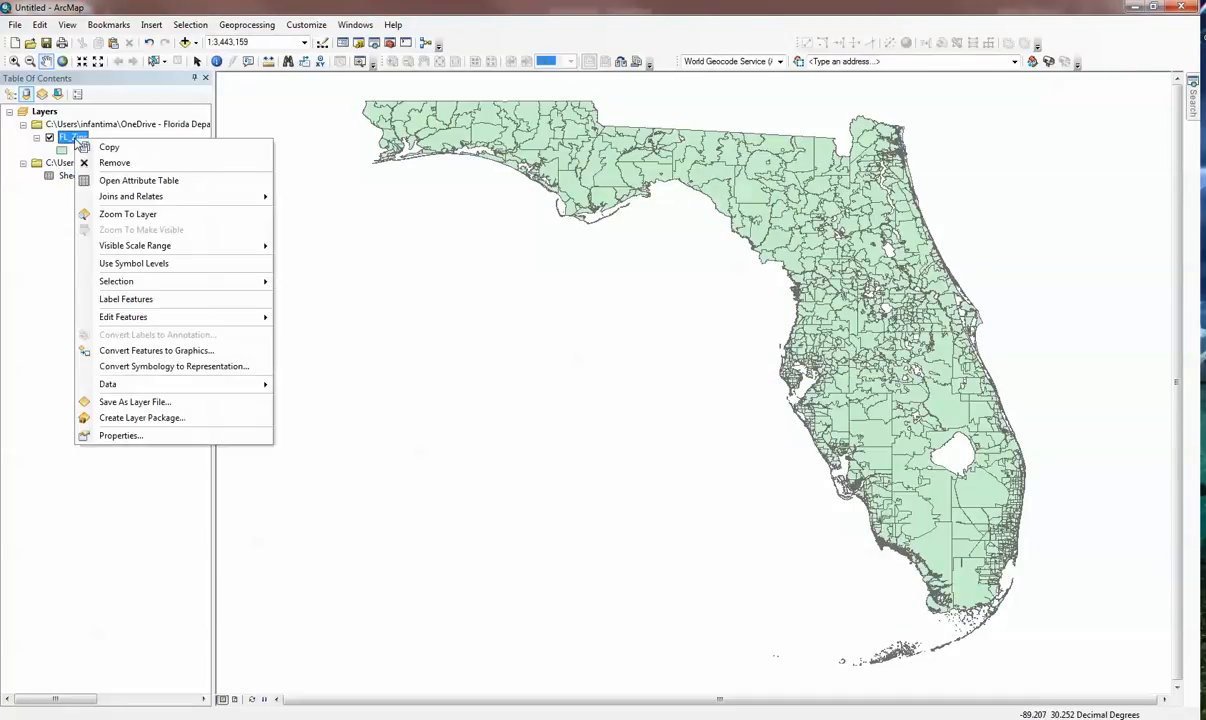
mouse_move(194, 197)
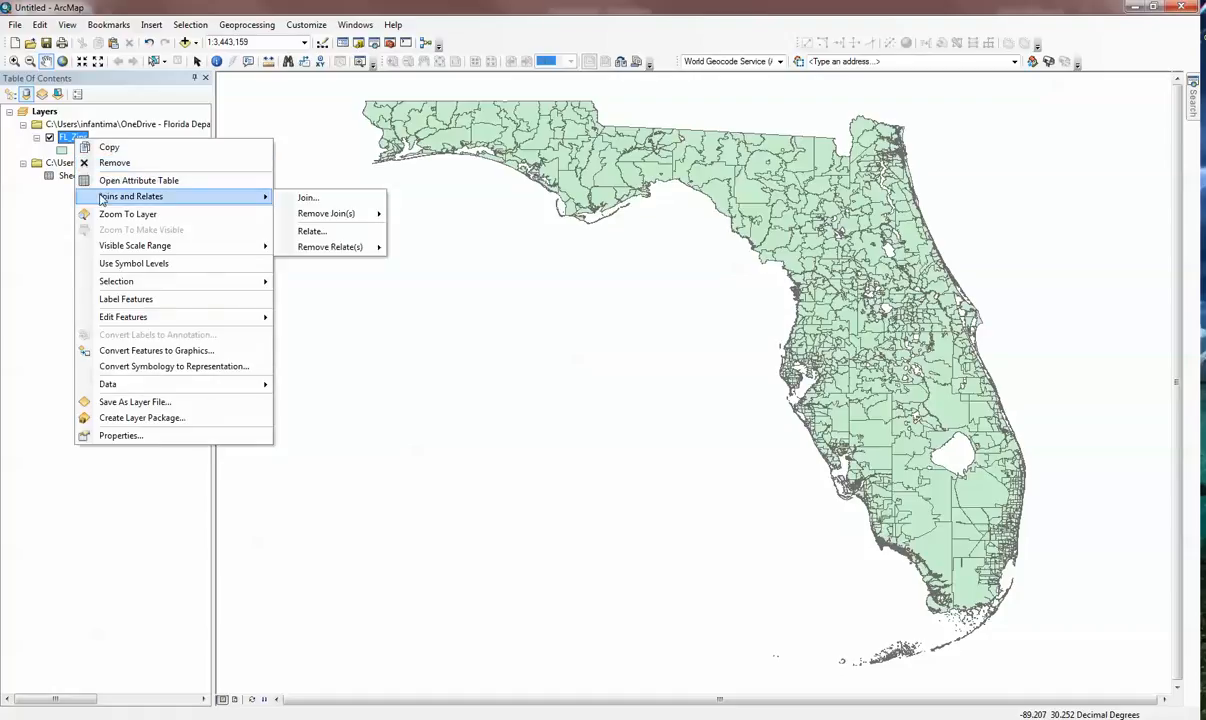
click(307, 197)
click(609, 268)
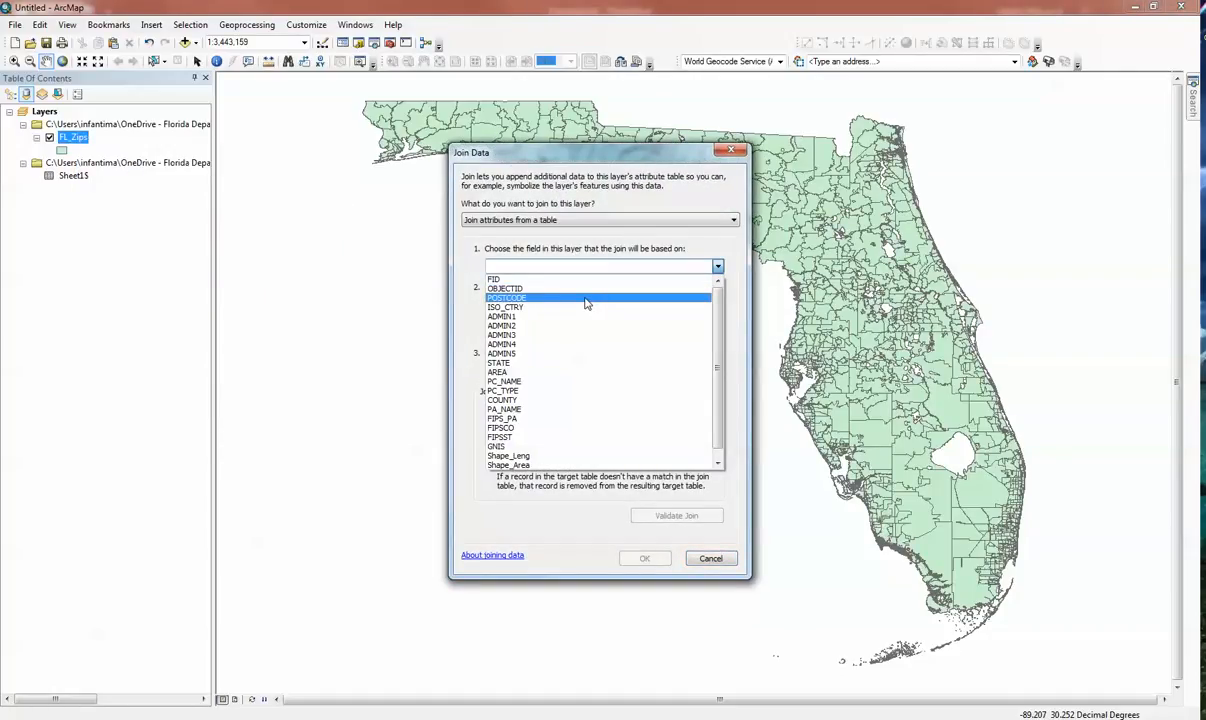
click(587, 303)
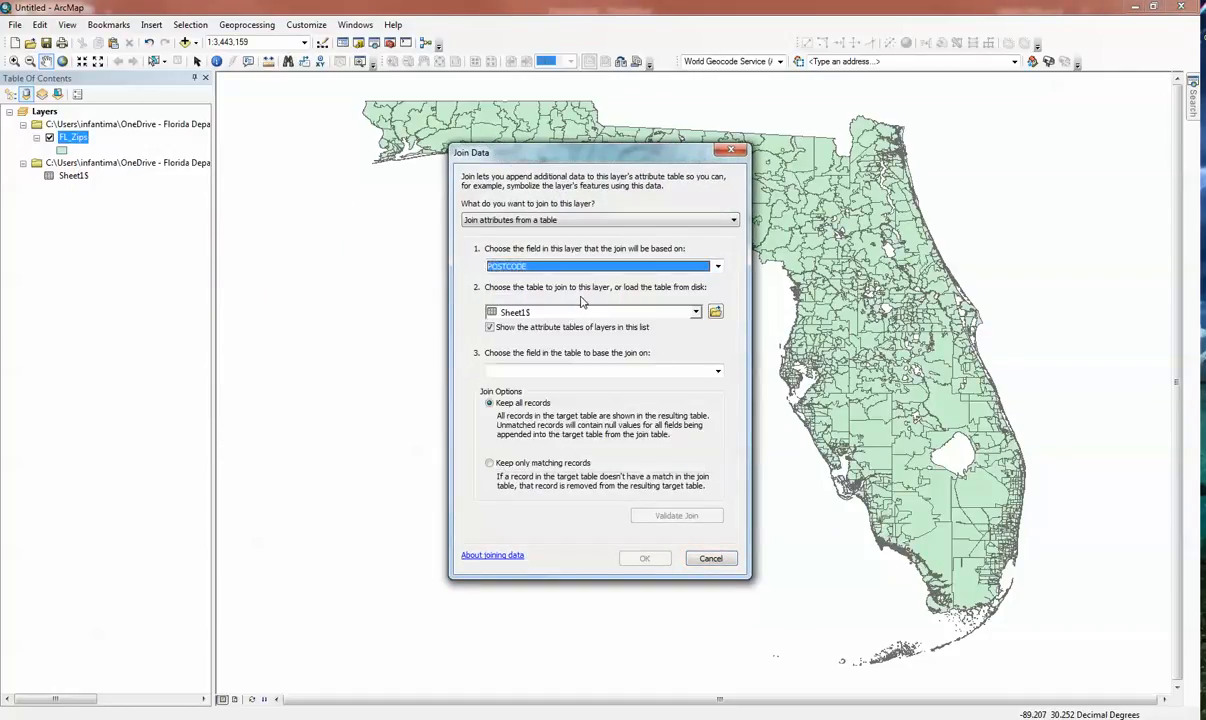
click(718, 372)
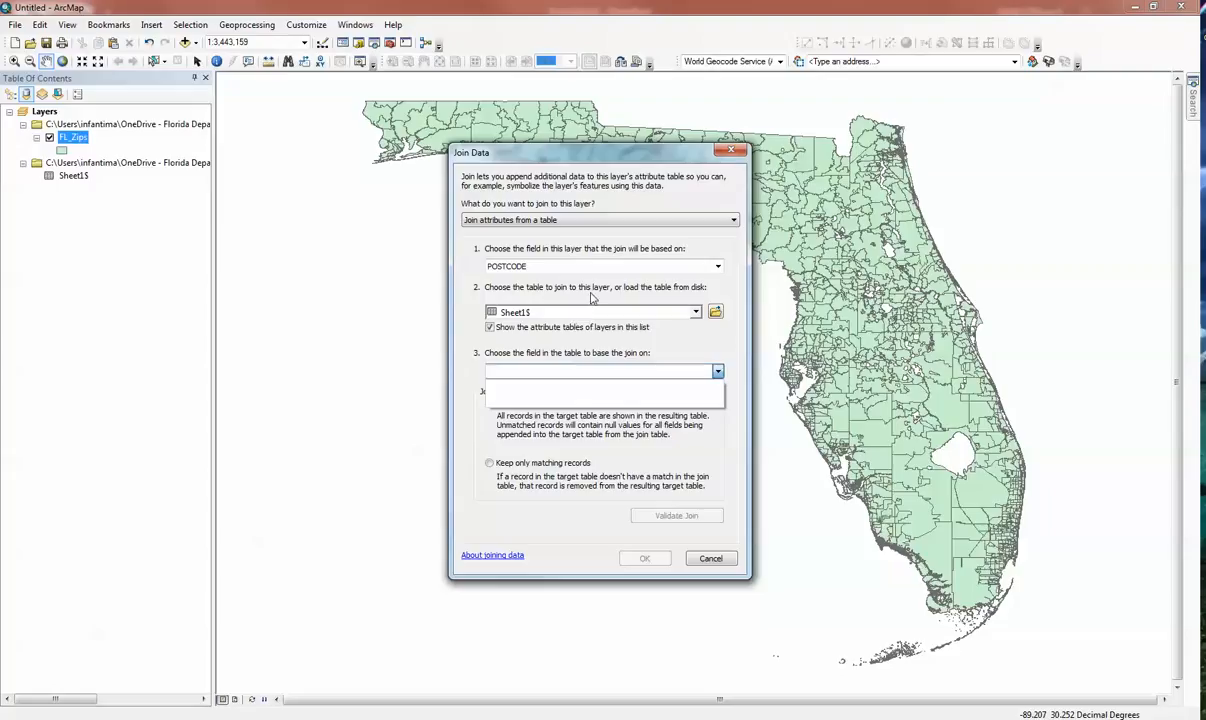
Join Sheet1$ to FL_Zips by matching the layer's ZipCode field to the table's Zip field, keeping all records.
click(717, 268)
click(717, 268)
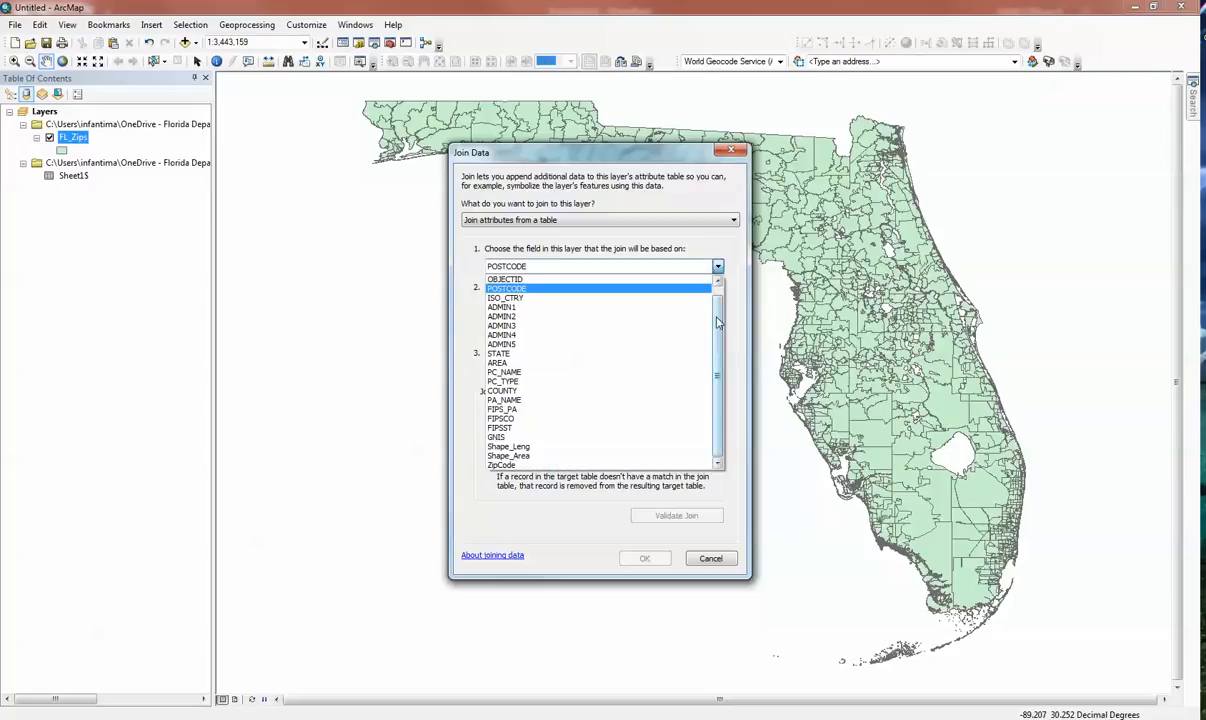
click(521, 466)
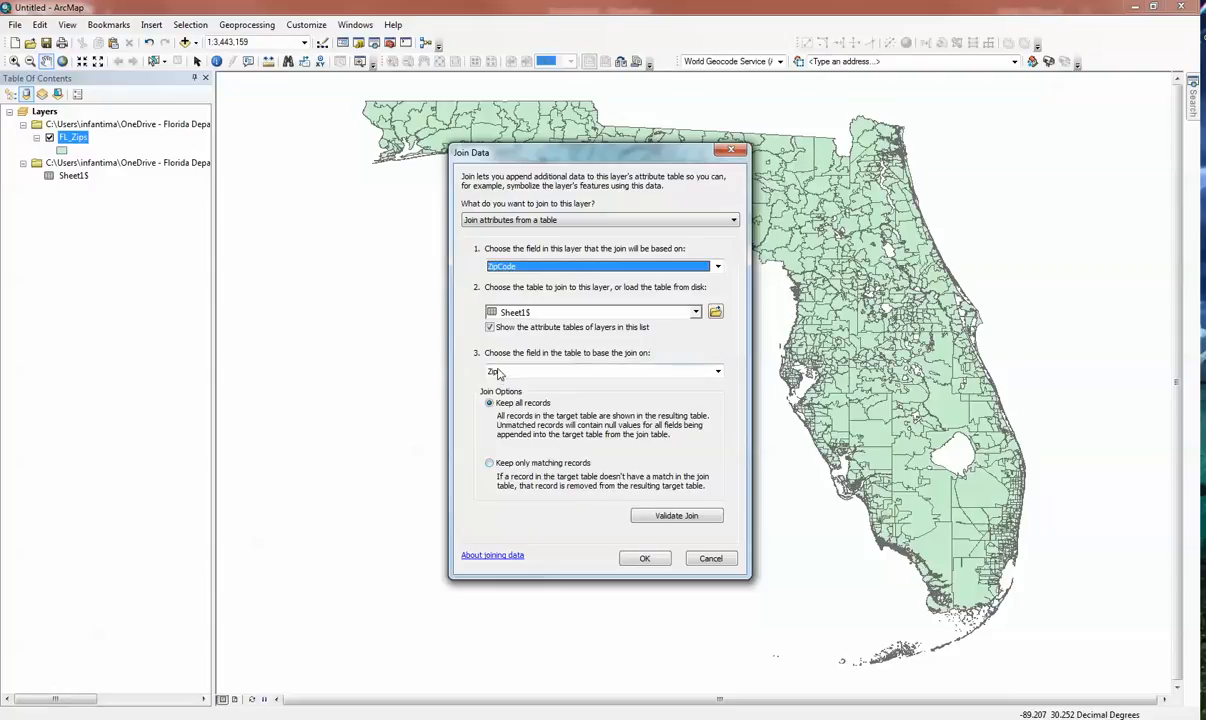
click(505, 373)
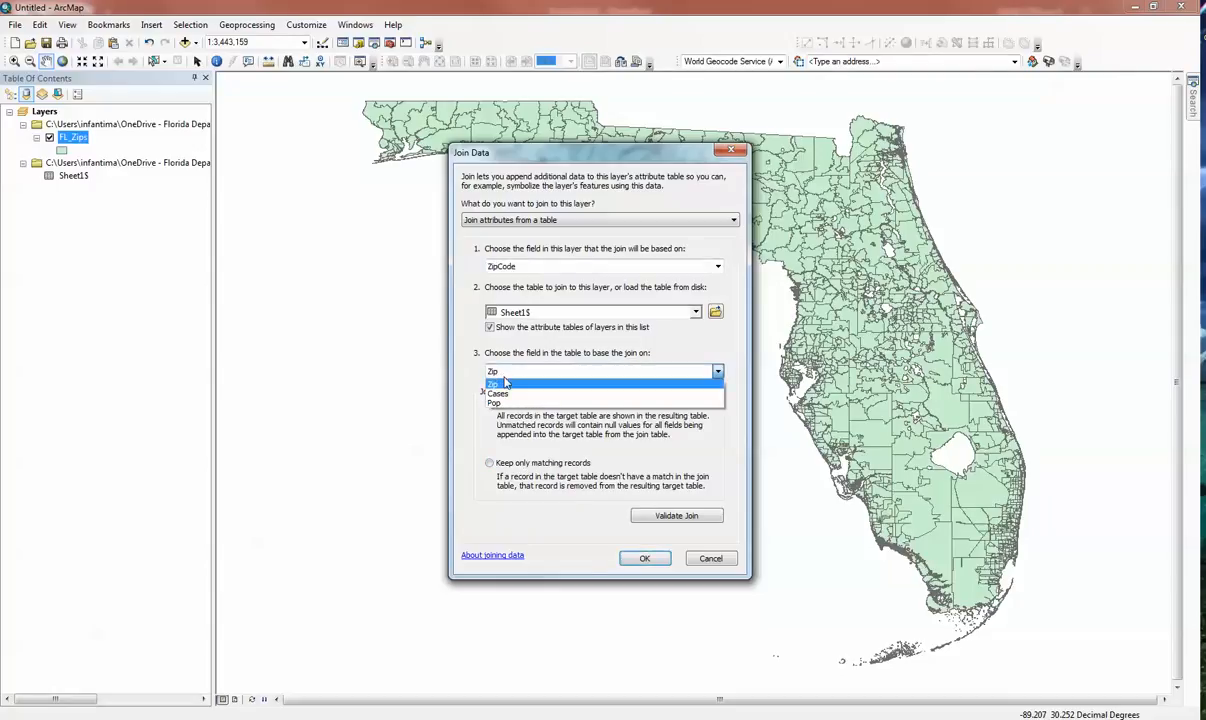
click(503, 385)
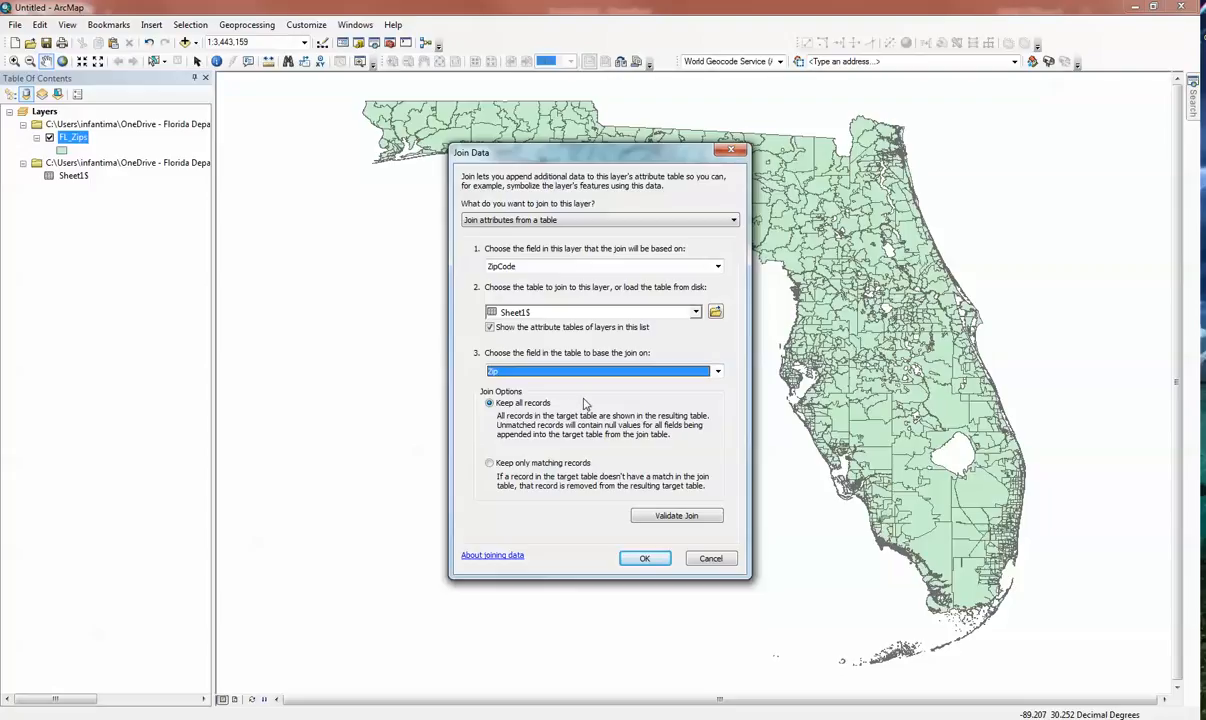
click(644, 558)
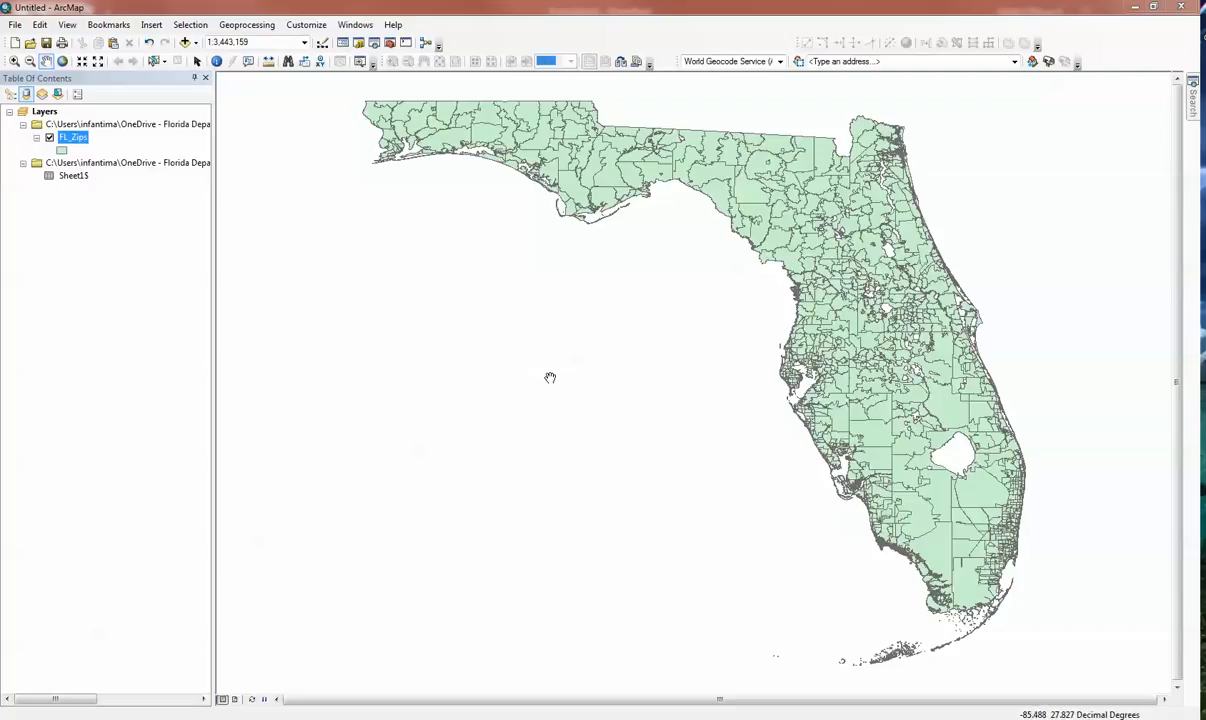
Select the FL_Zips records where "Sheet1$.Cases" IS NULL, and switch the selection to the records with case data.
right_click(74, 138)
click(117, 172)
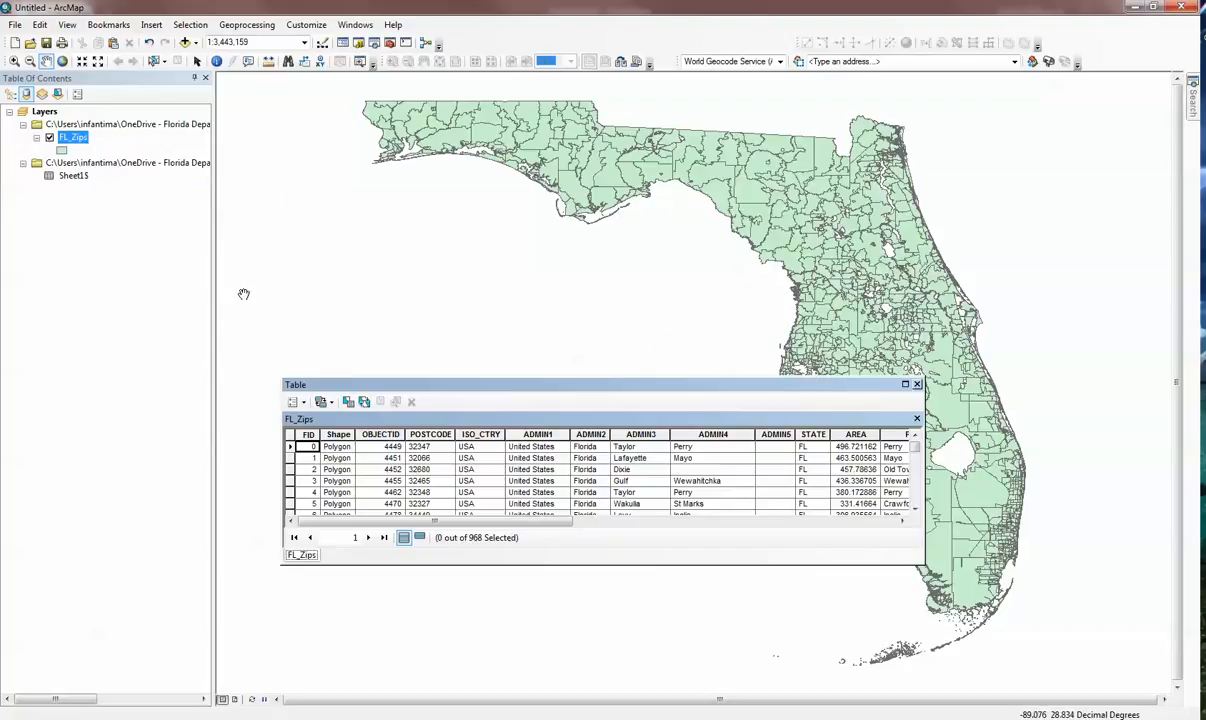
click(349, 402)
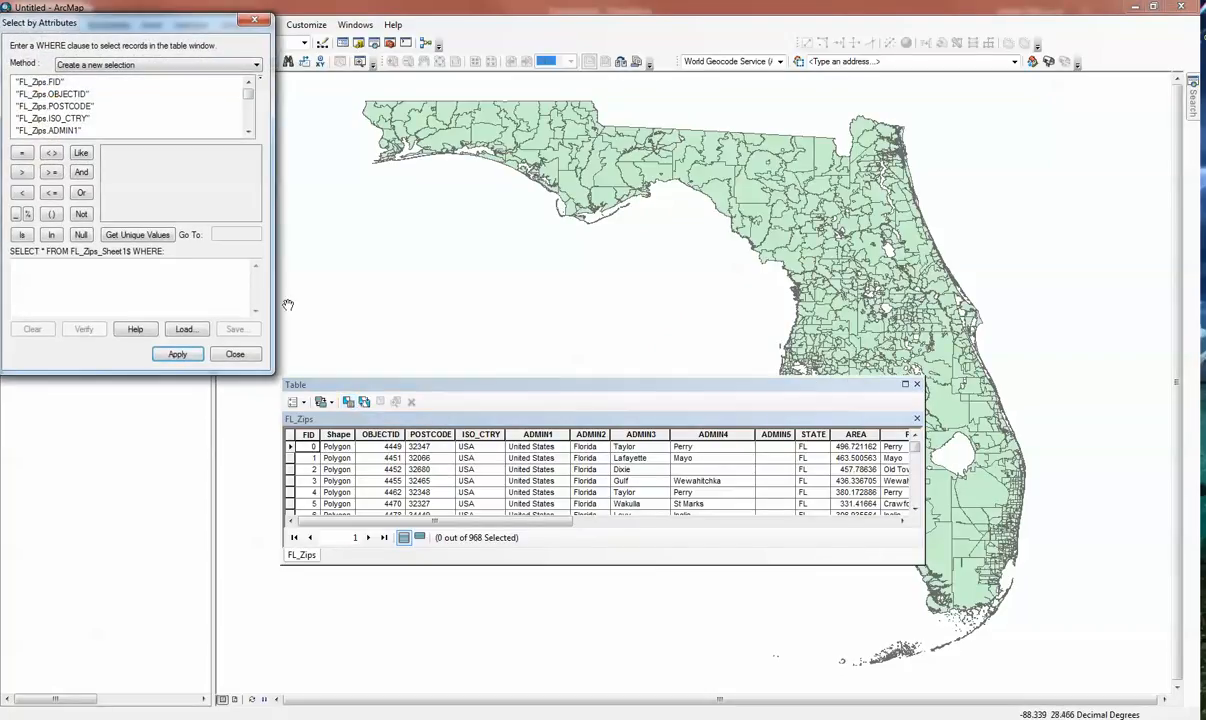
drag(176, 24, 241, 61)
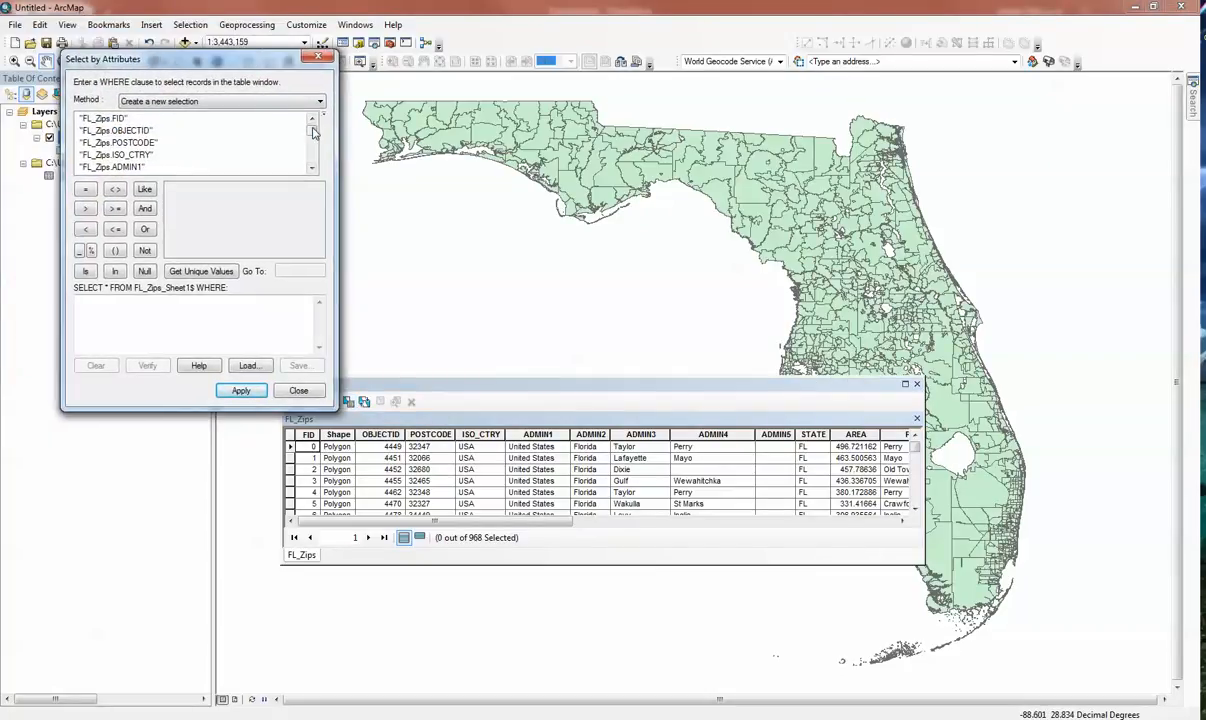
drag(312, 130, 314, 163)
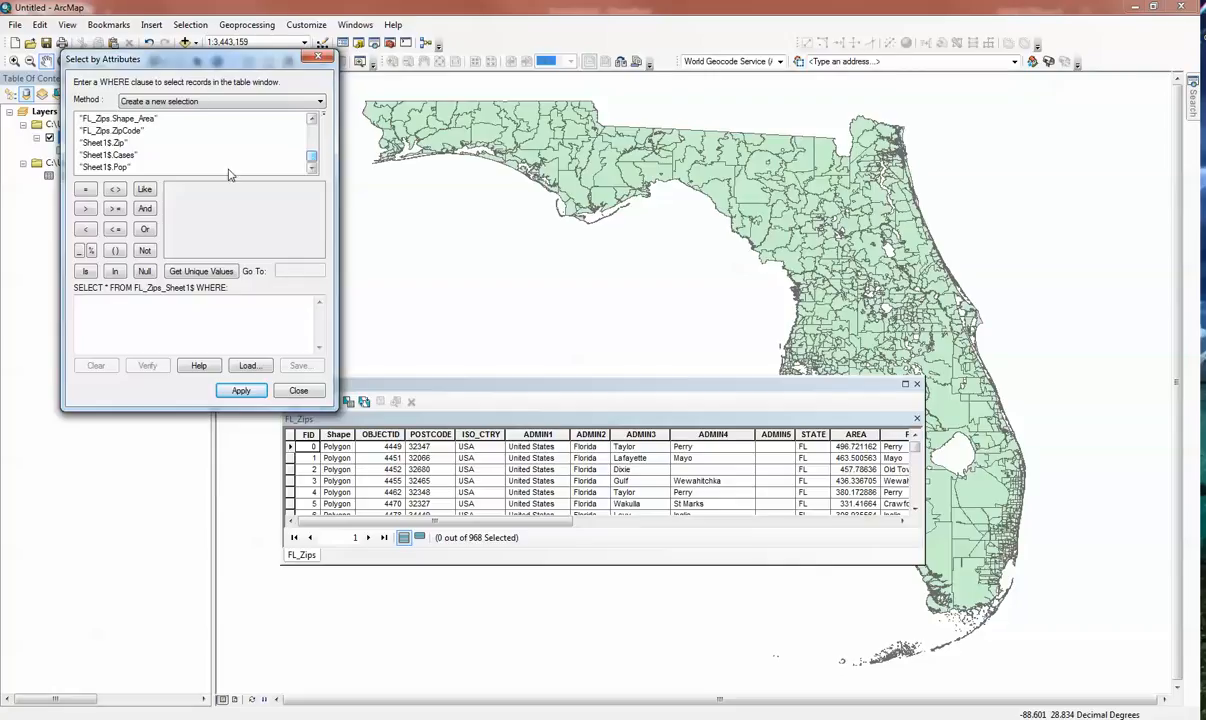
double_click(110, 155)
click(85, 271)
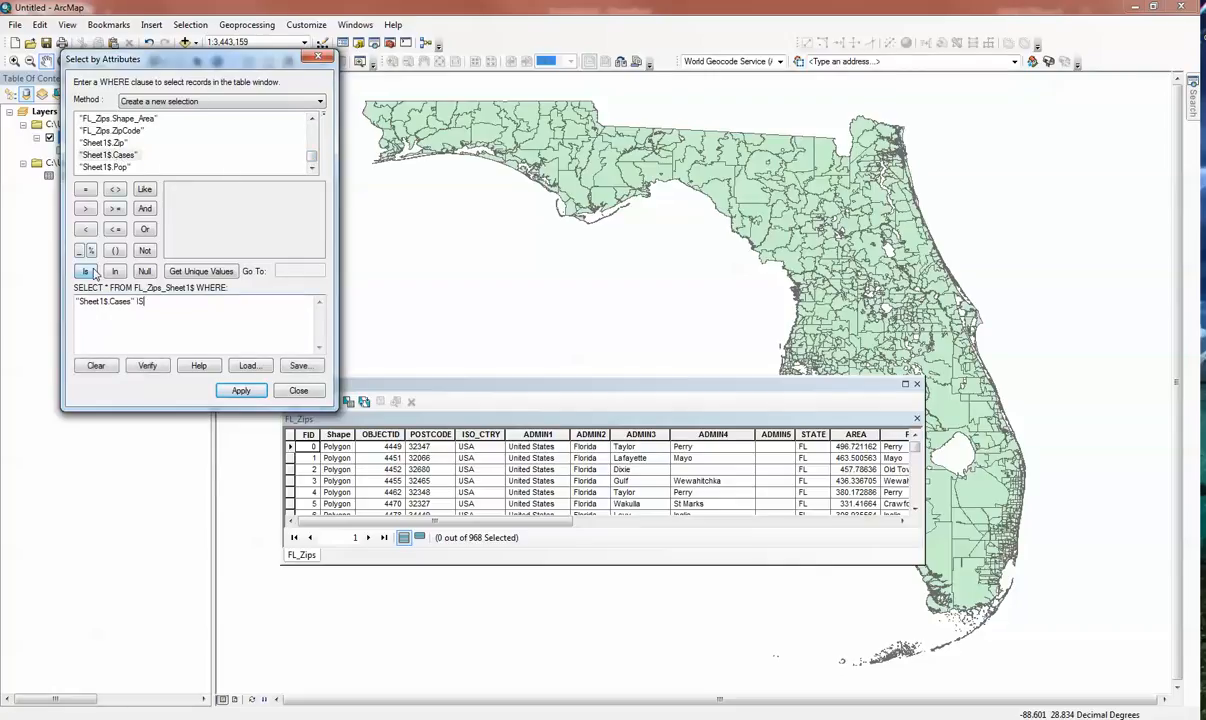
click(144, 271)
click(238, 390)
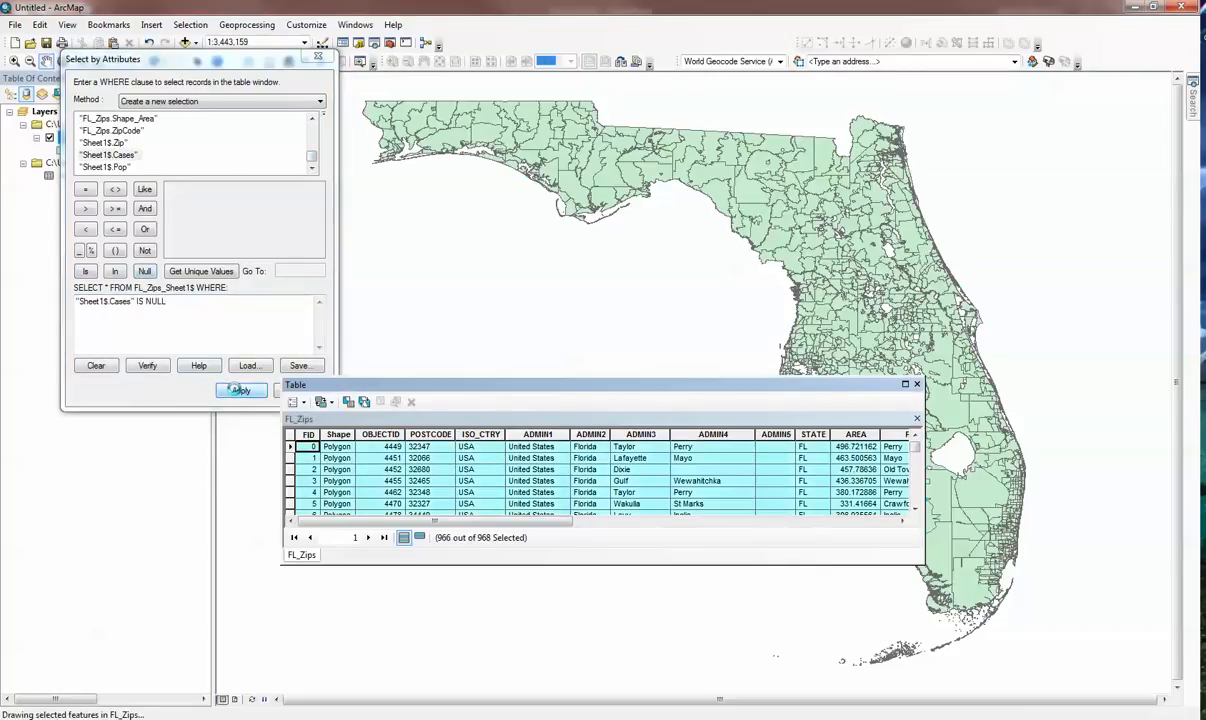
click(365, 402)
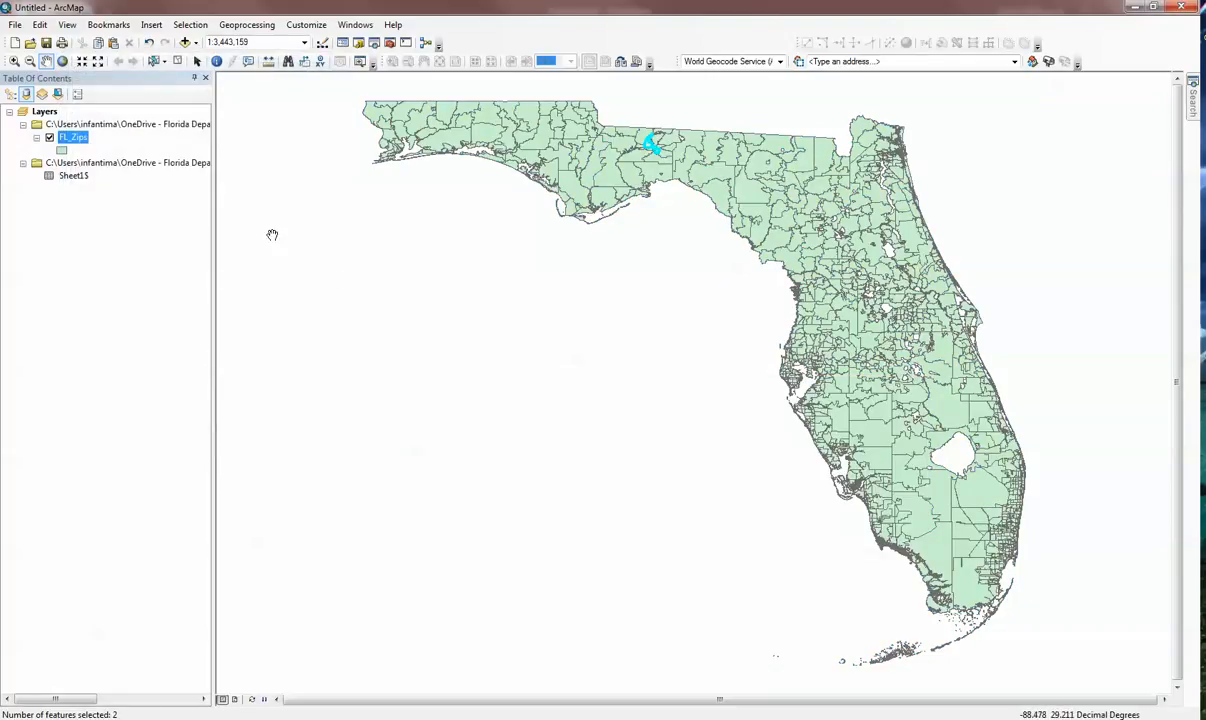
Zoom to the selected zip polygons and examine the joined Zip, Cases and Pop values of only the selected FL_Zips records.
click(14, 61)
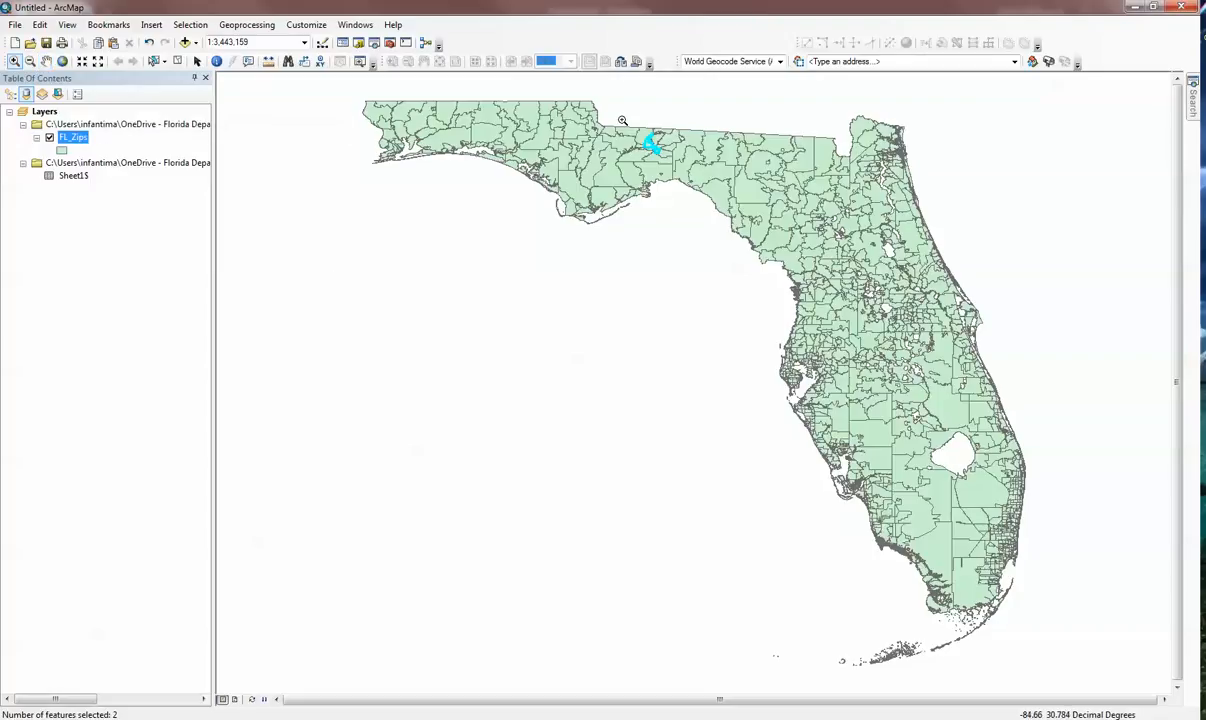
drag(620, 120, 685, 174)
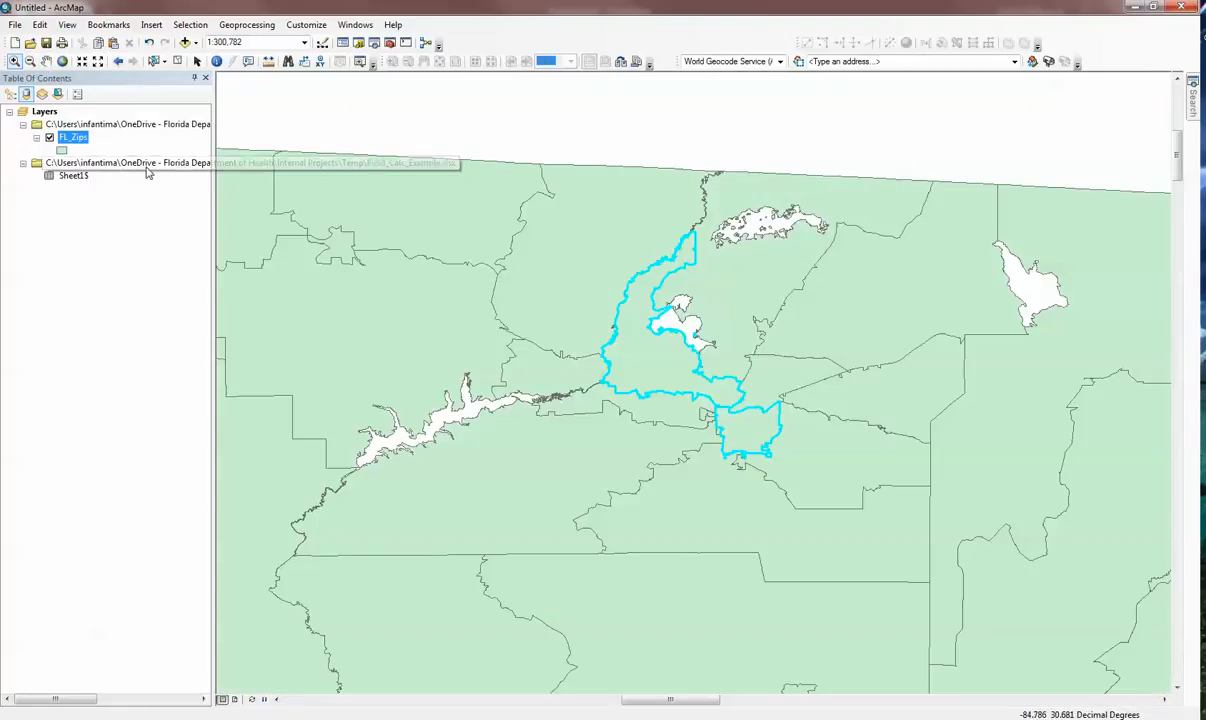
right_click(67, 139)
click(110, 177)
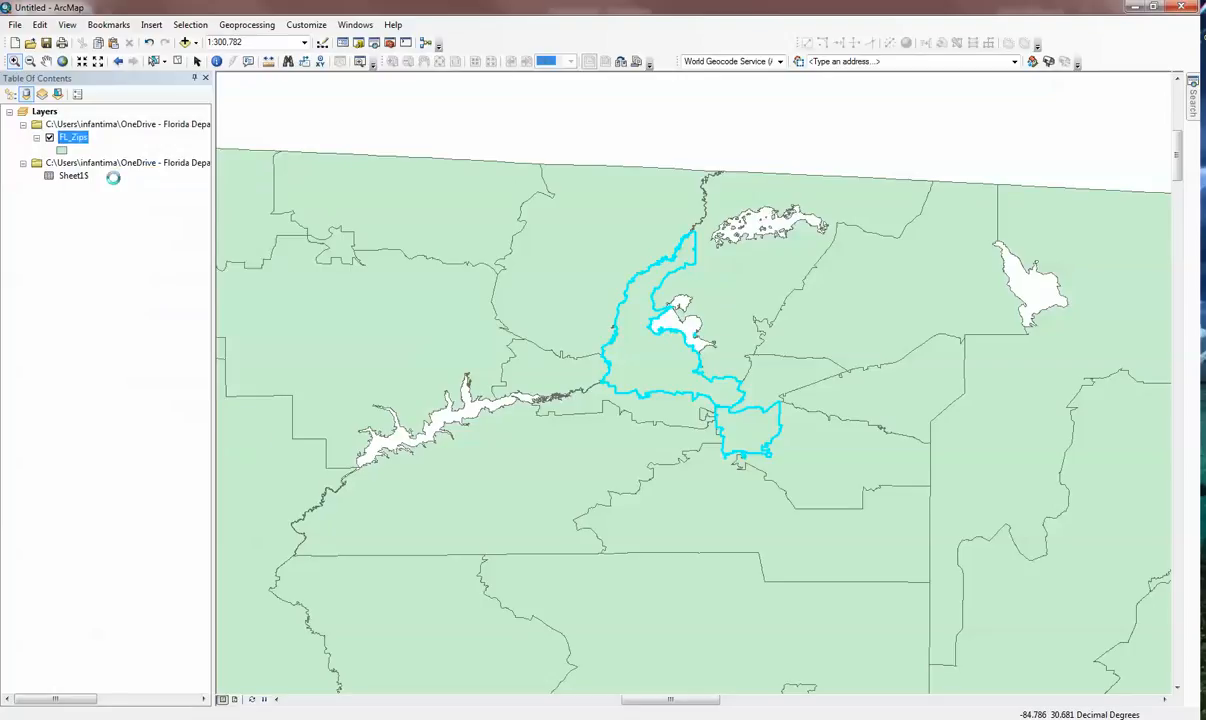
drag(448, 521, 783, 530)
click(419, 537)
drag(479, 490, 880, 514)
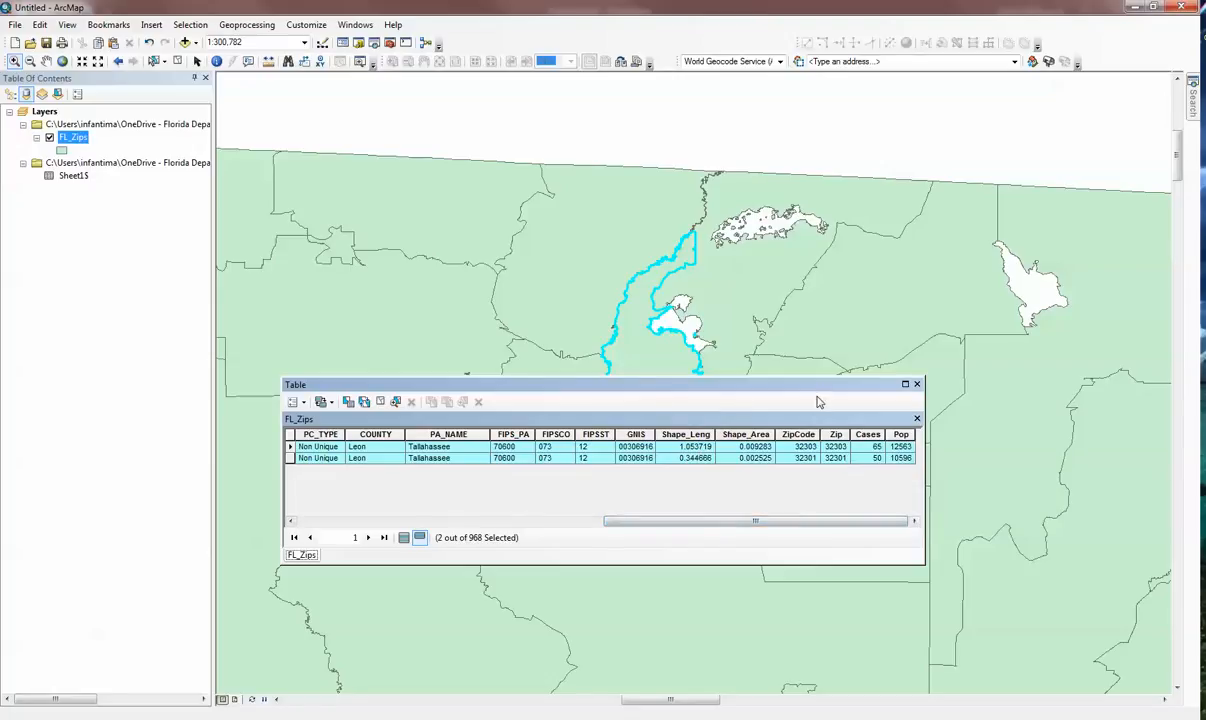
drag(822, 386, 822, 478)
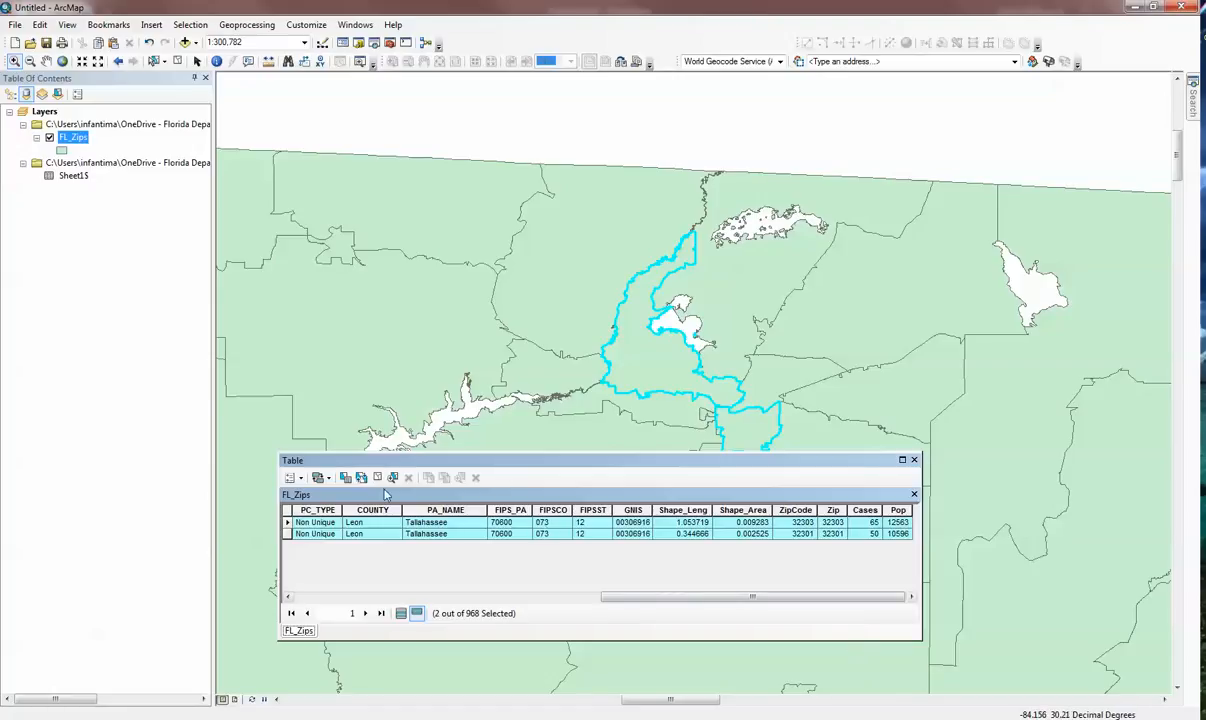
Add a Float field named Perc_Pop to the FL_Zips table.
click(294, 478)
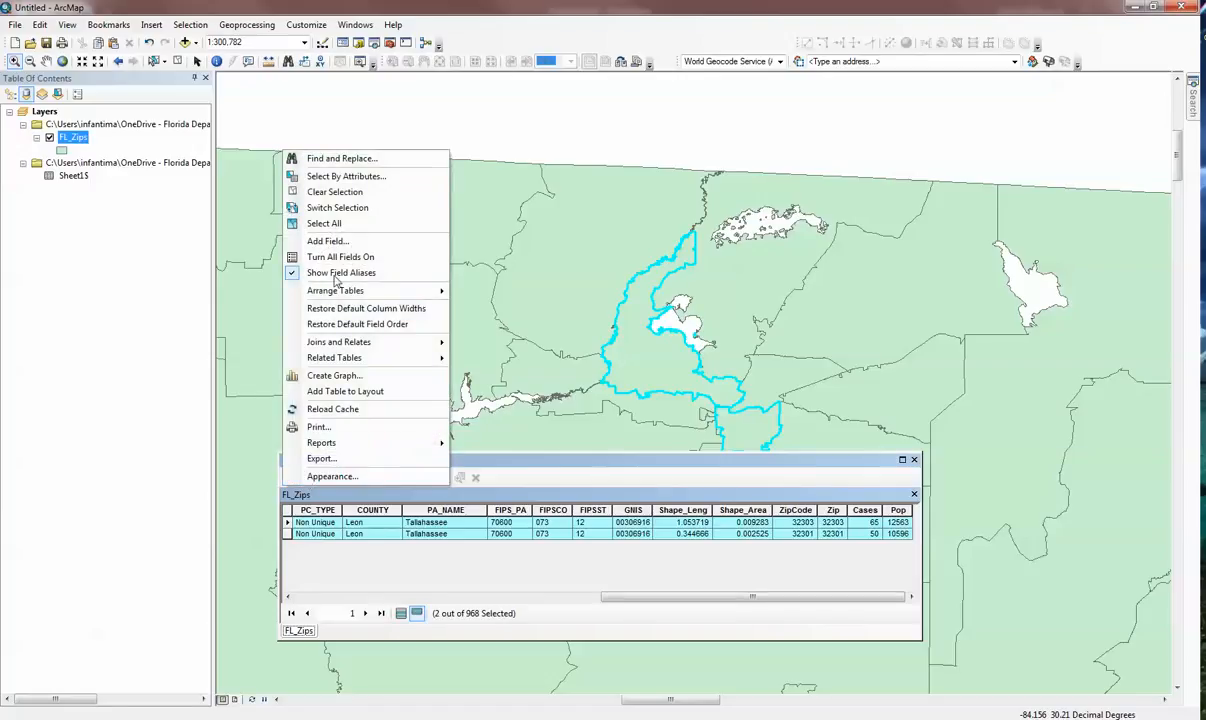
click(327, 241)
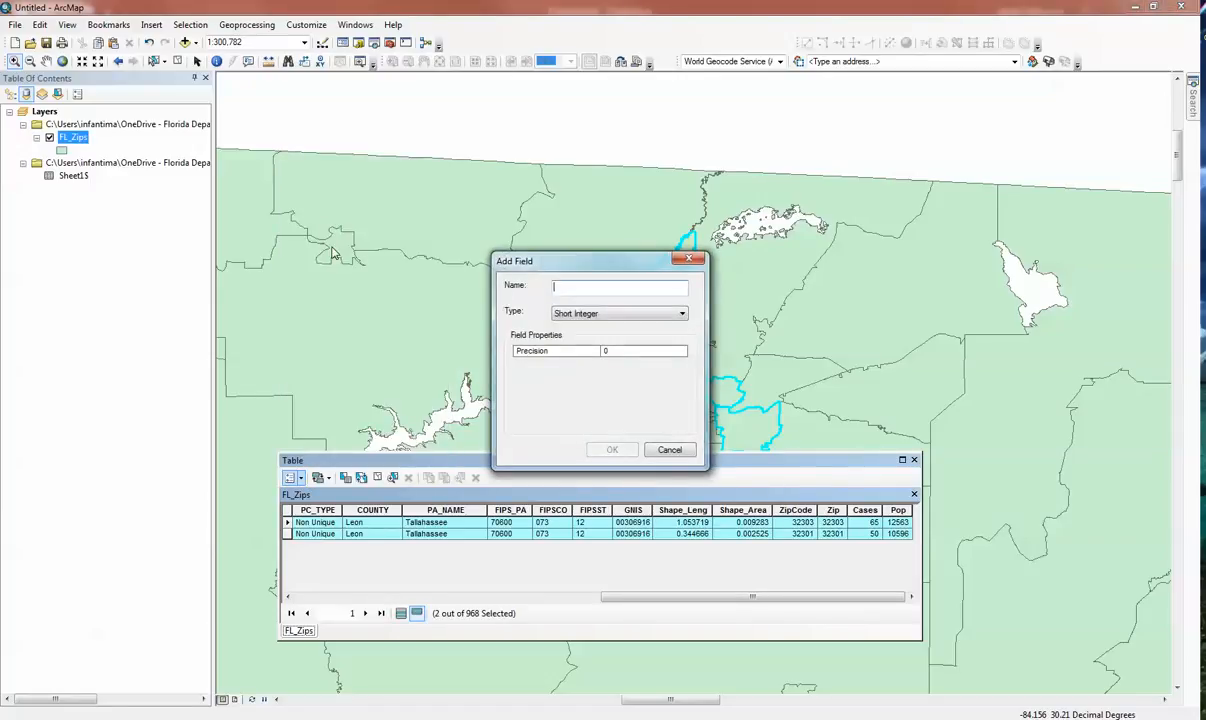
text(Perc_Pop)
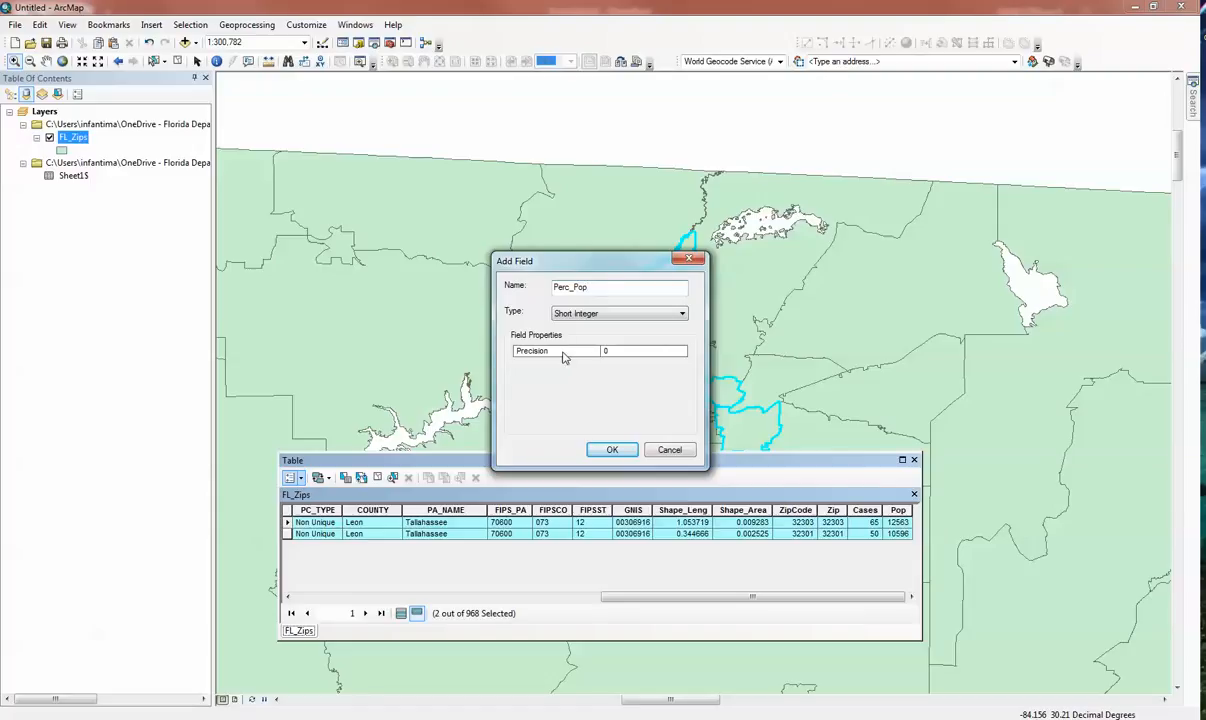
click(565, 314)
click(552, 339)
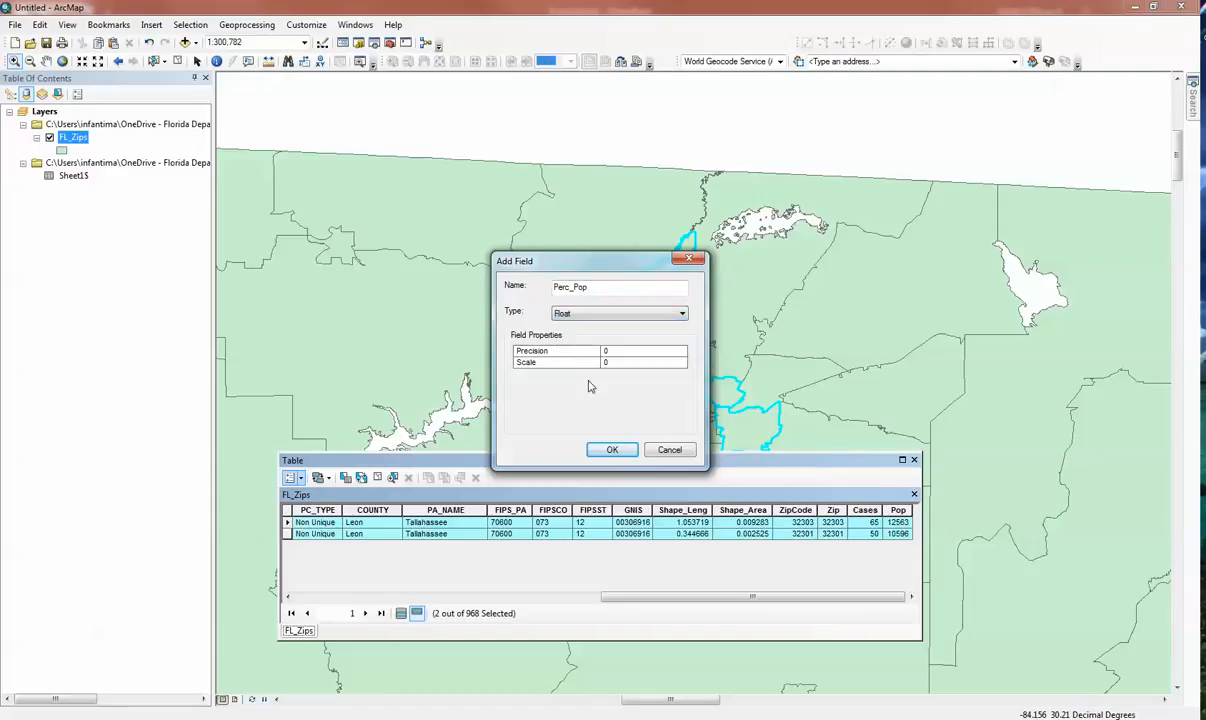
click(612, 449)
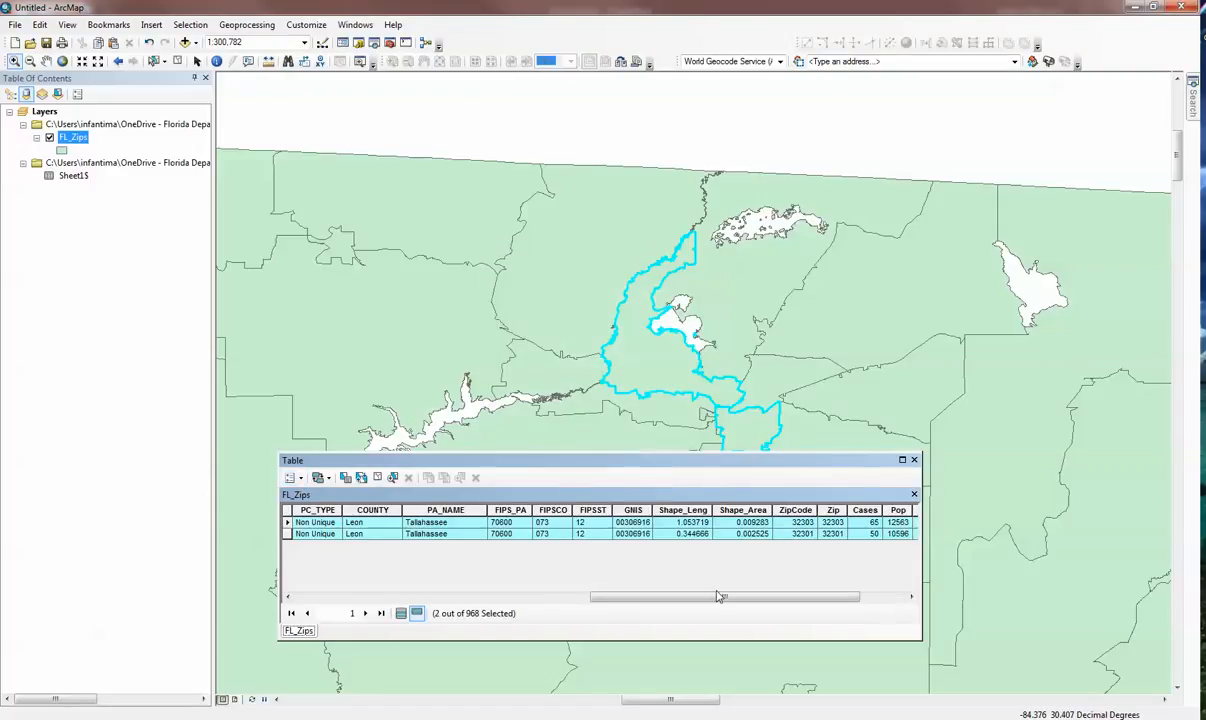
Calculate Perc_Pop for the selected records with the Python expression !Sheet1$.Cases! / !Sheet1$.Pop!
drag(717, 596, 893, 603)
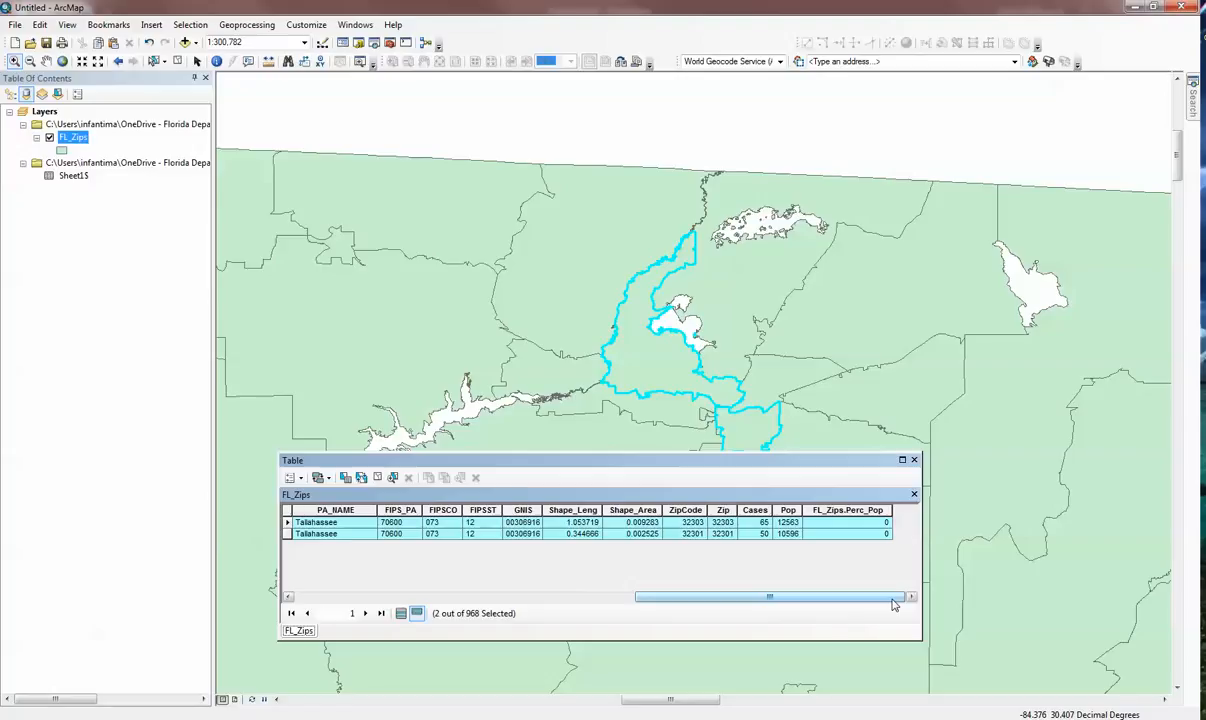
right_click(863, 509)
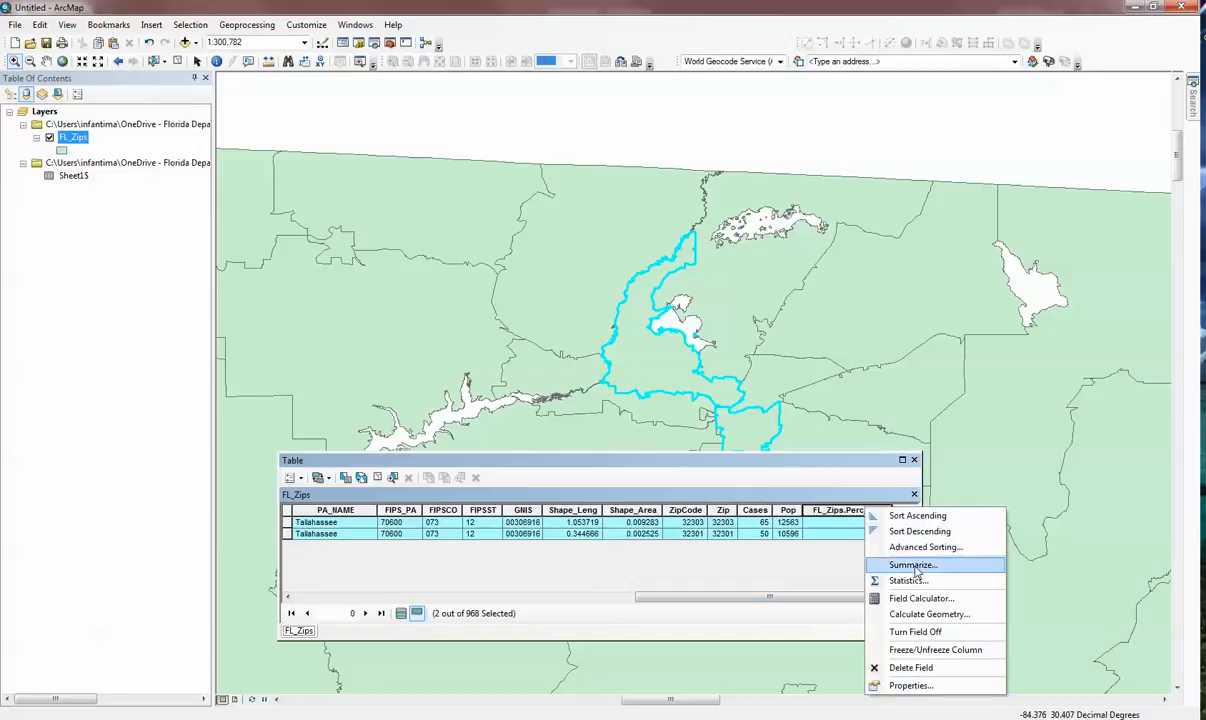
click(921, 598)
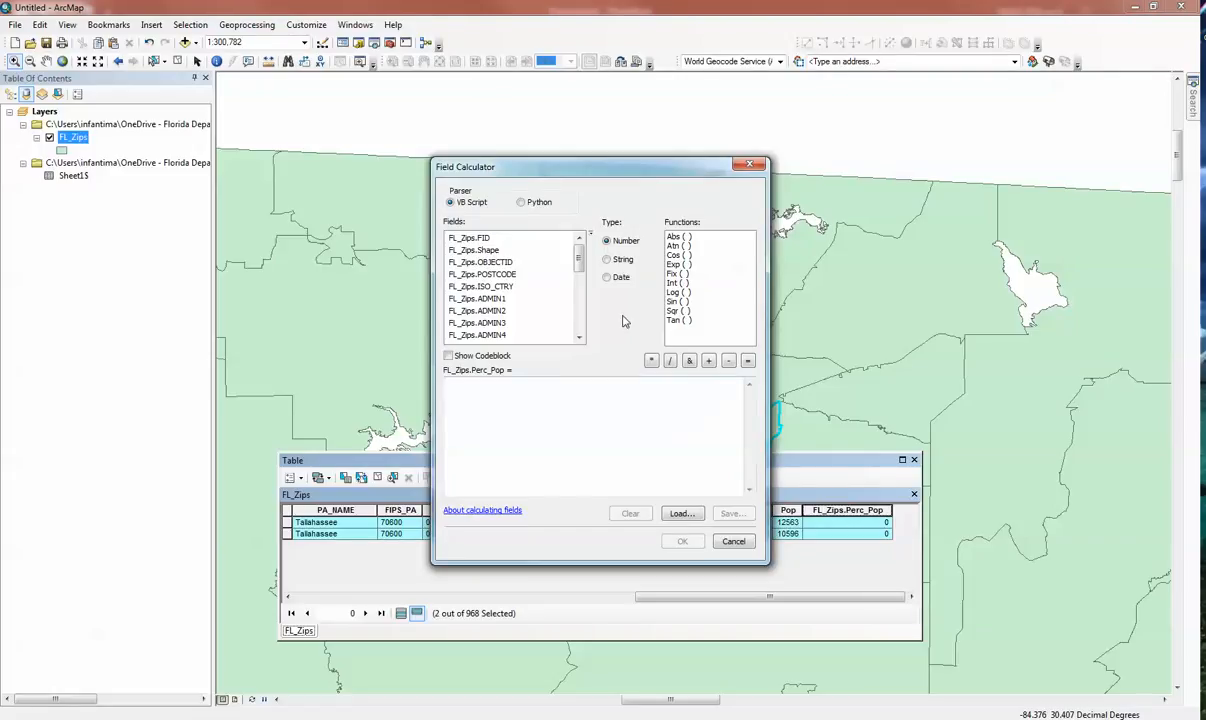
click(540, 202)
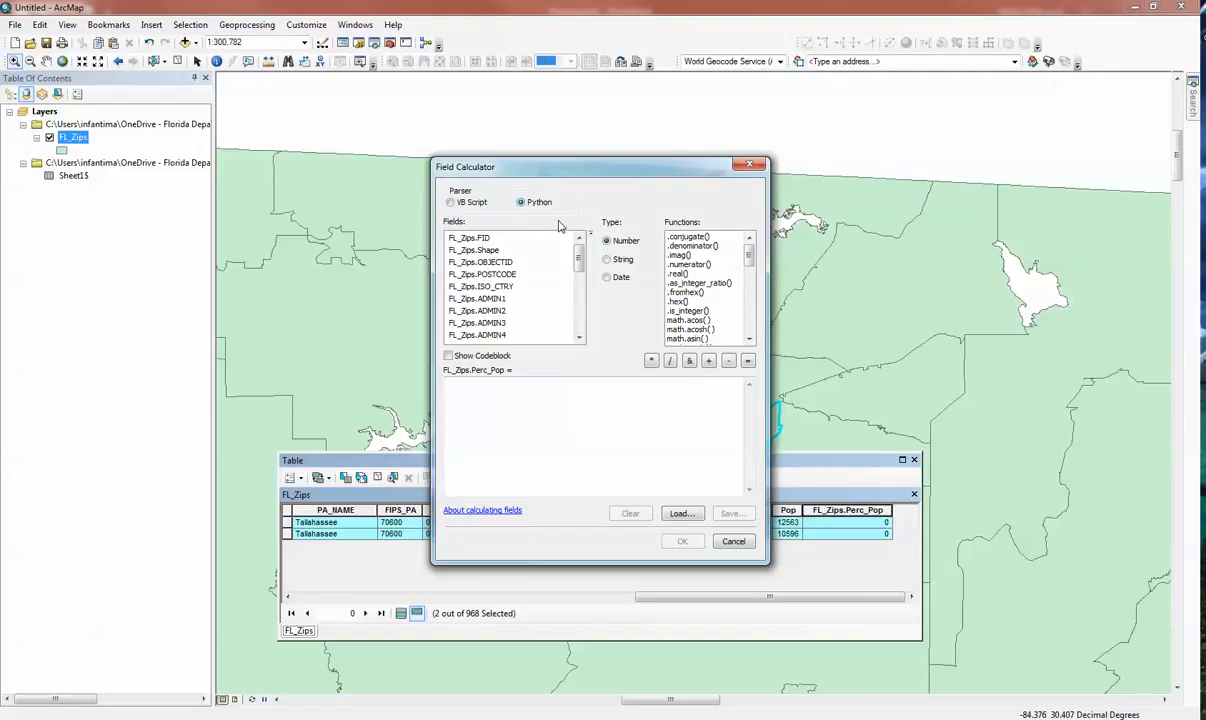
drag(565, 166, 474, 108)
drag(492, 203, 488, 268)
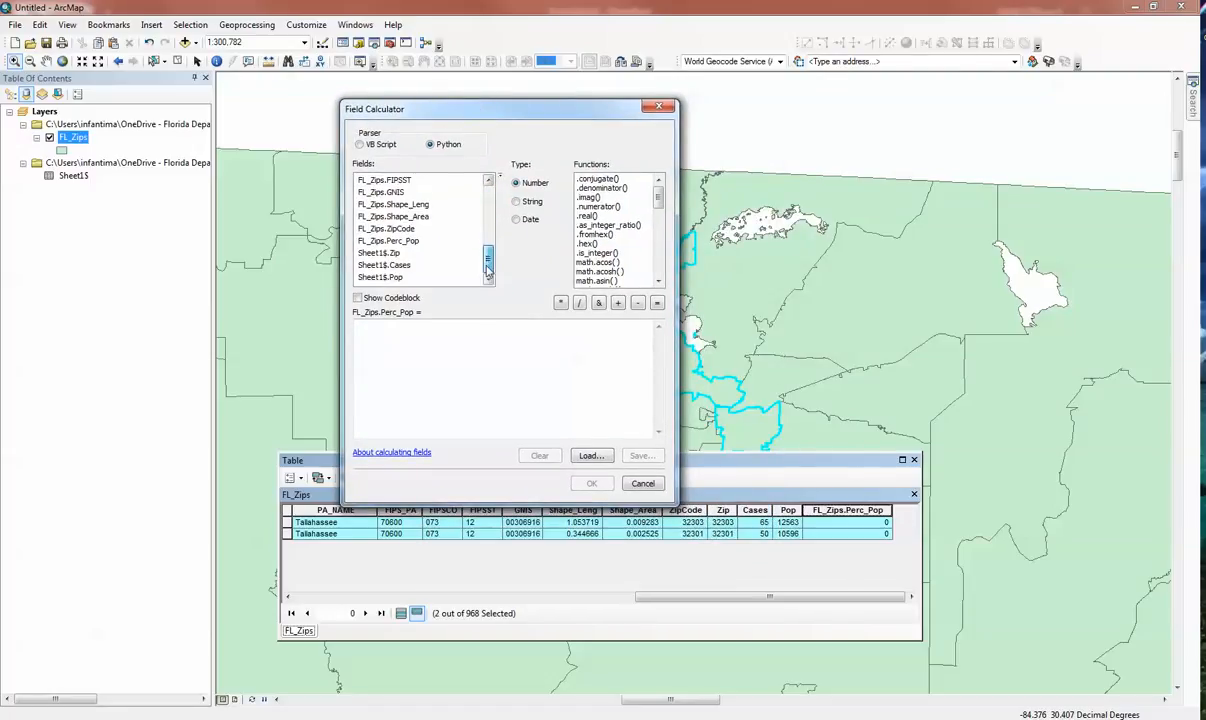
double_click(388, 265)
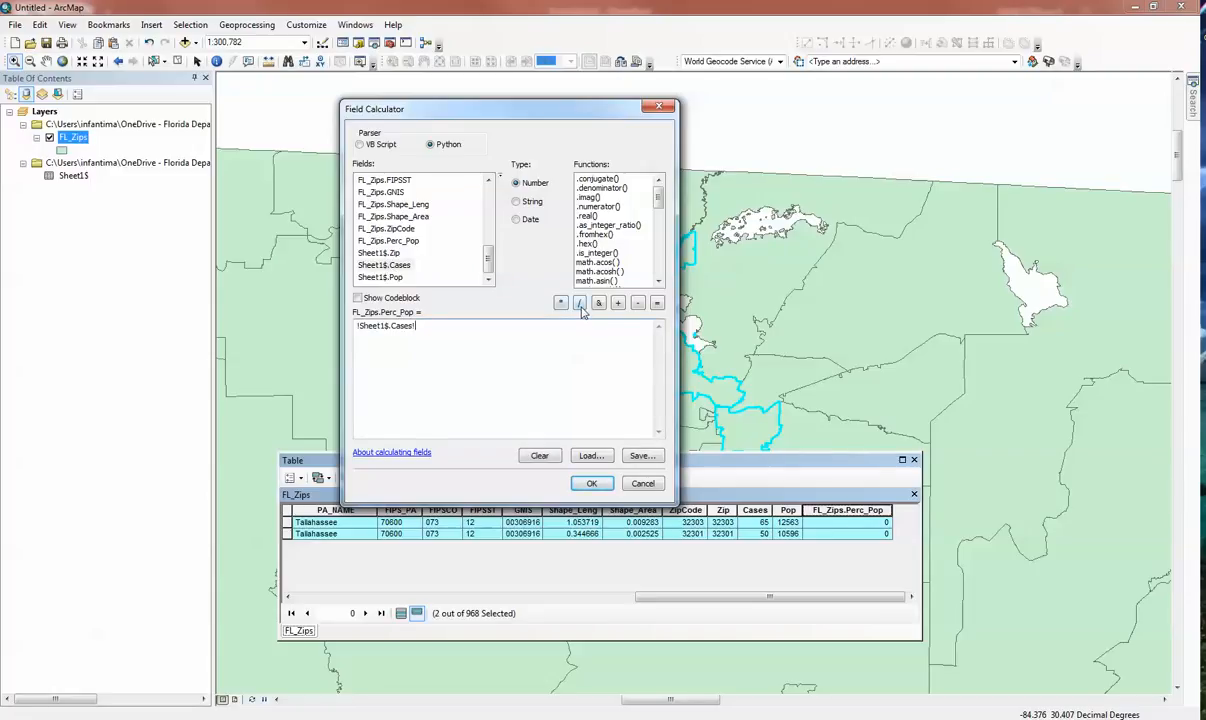
click(580, 303)
double_click(385, 278)
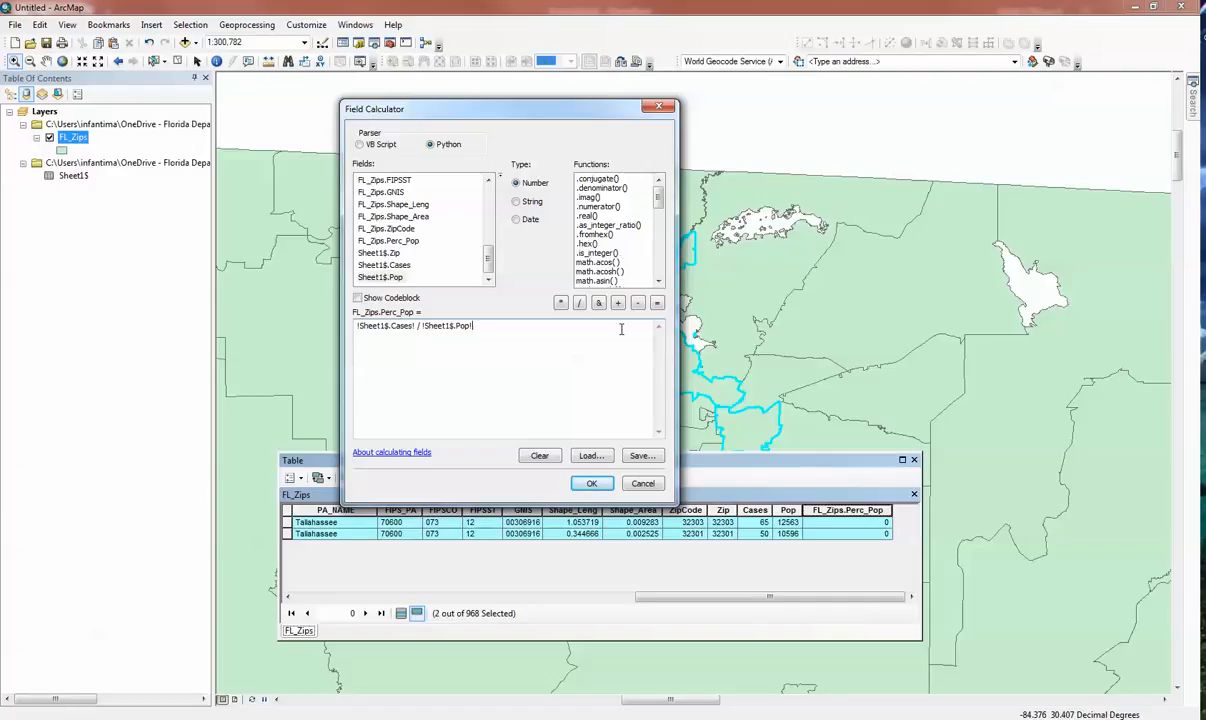
click(591, 483)
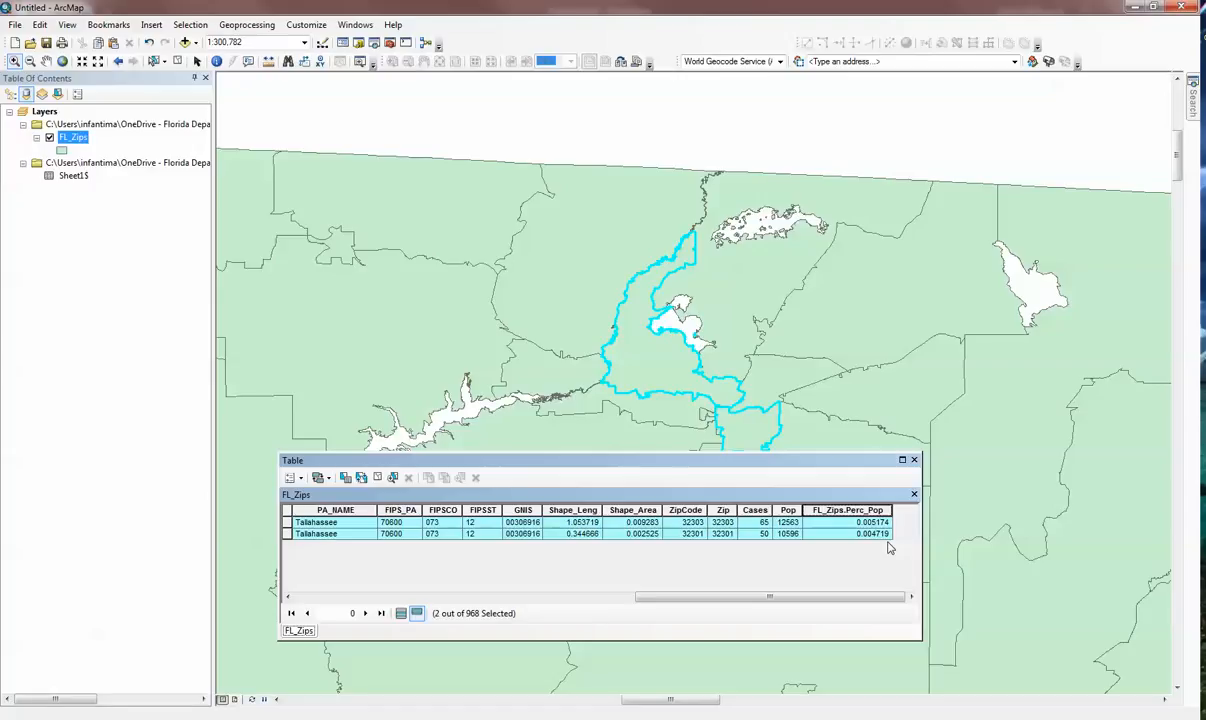
Recalculate Perc_Pop for the selected records with the constant expression 10 / 5.
right_click(876, 510)
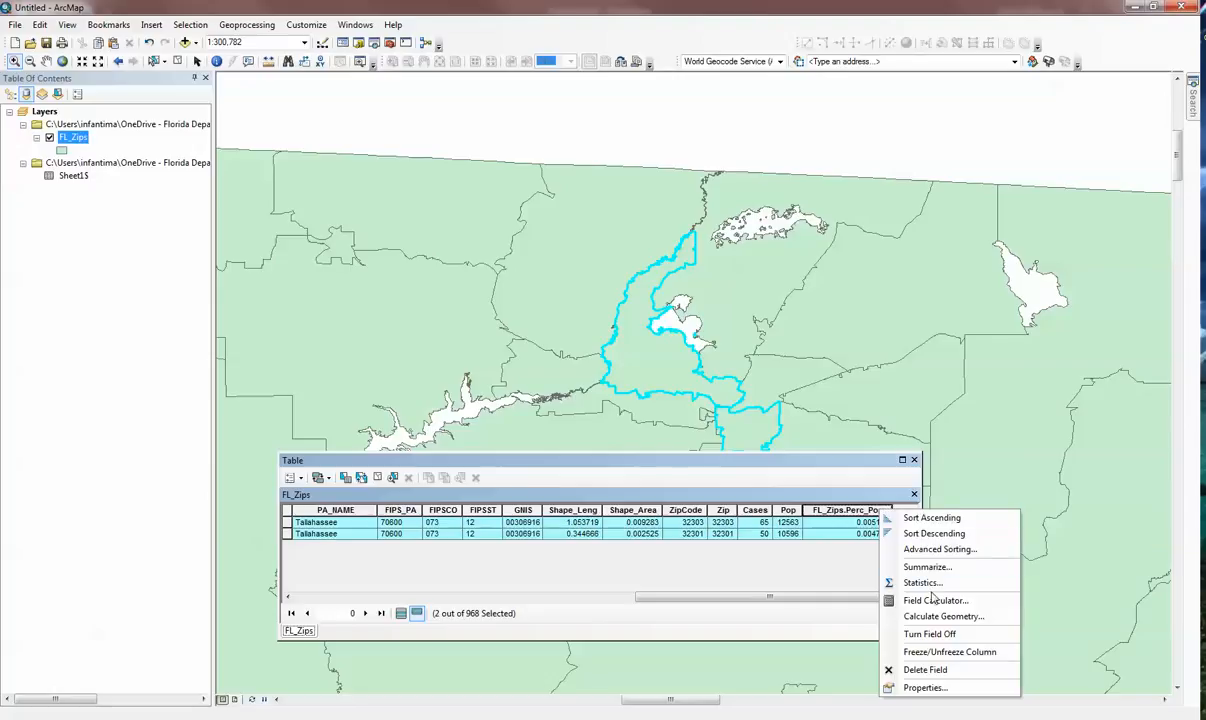
click(880, 566)
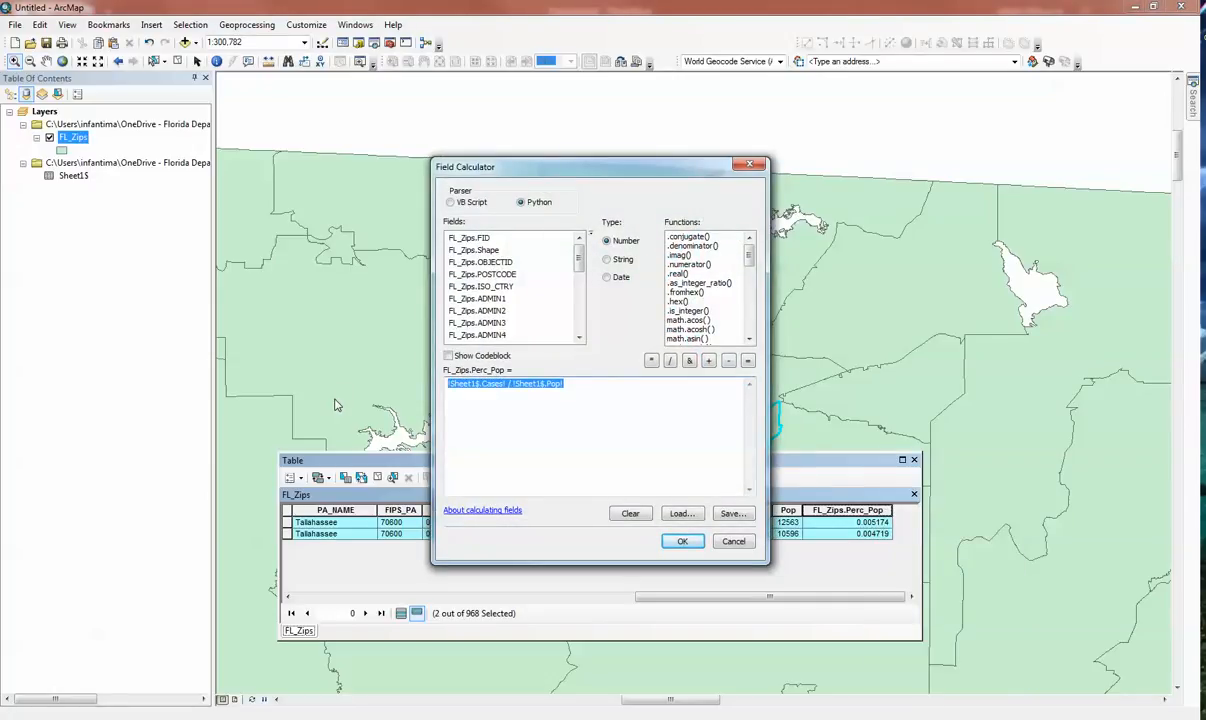
text(10 / 5)
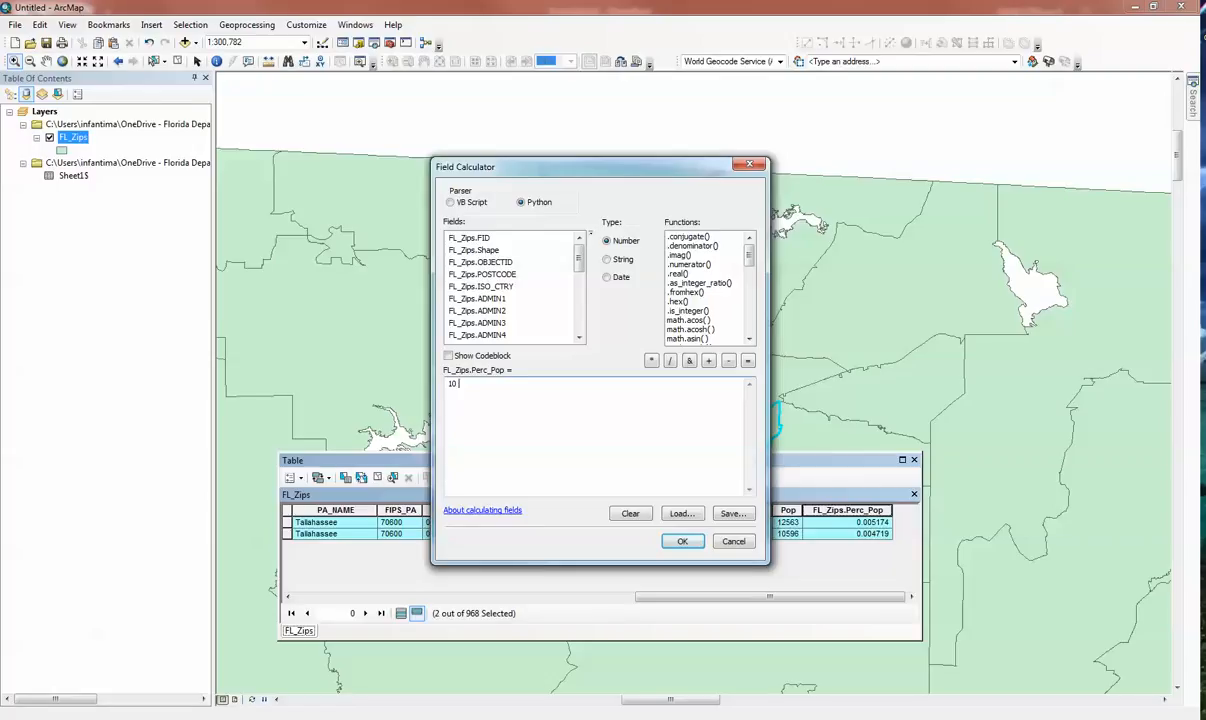
click(682, 541)
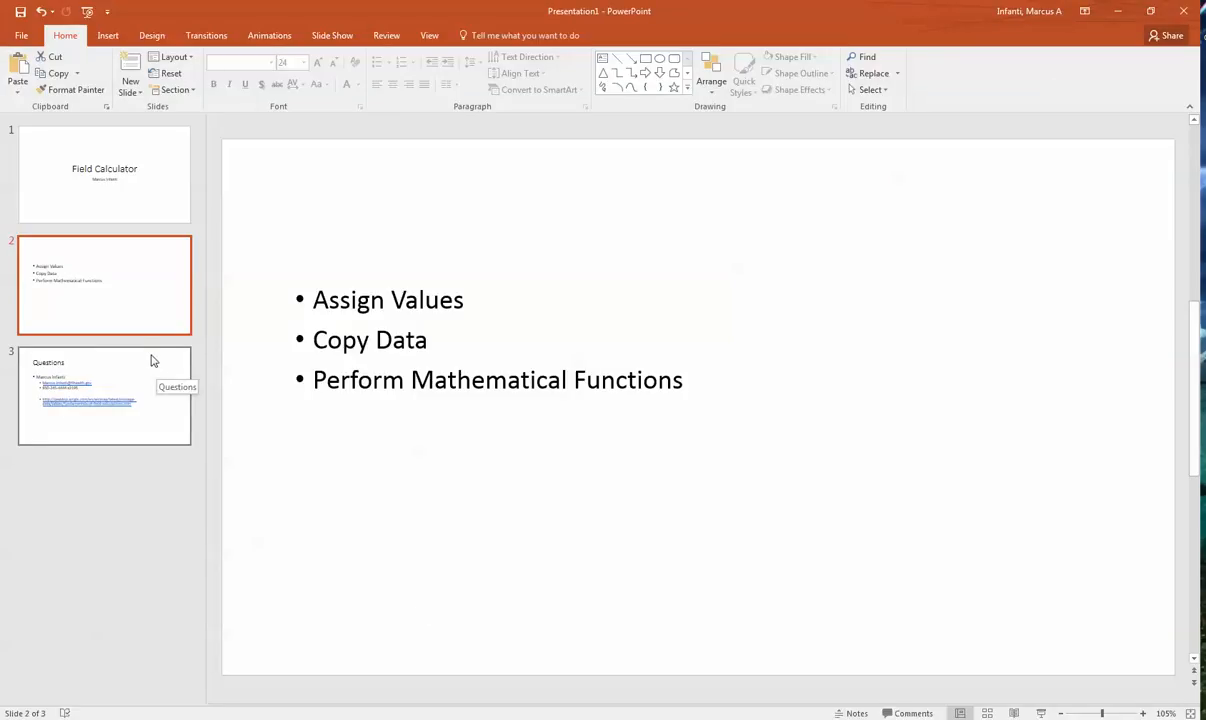
Switch to the PowerPoint presentation and show the Questions slide.
click(153, 360)
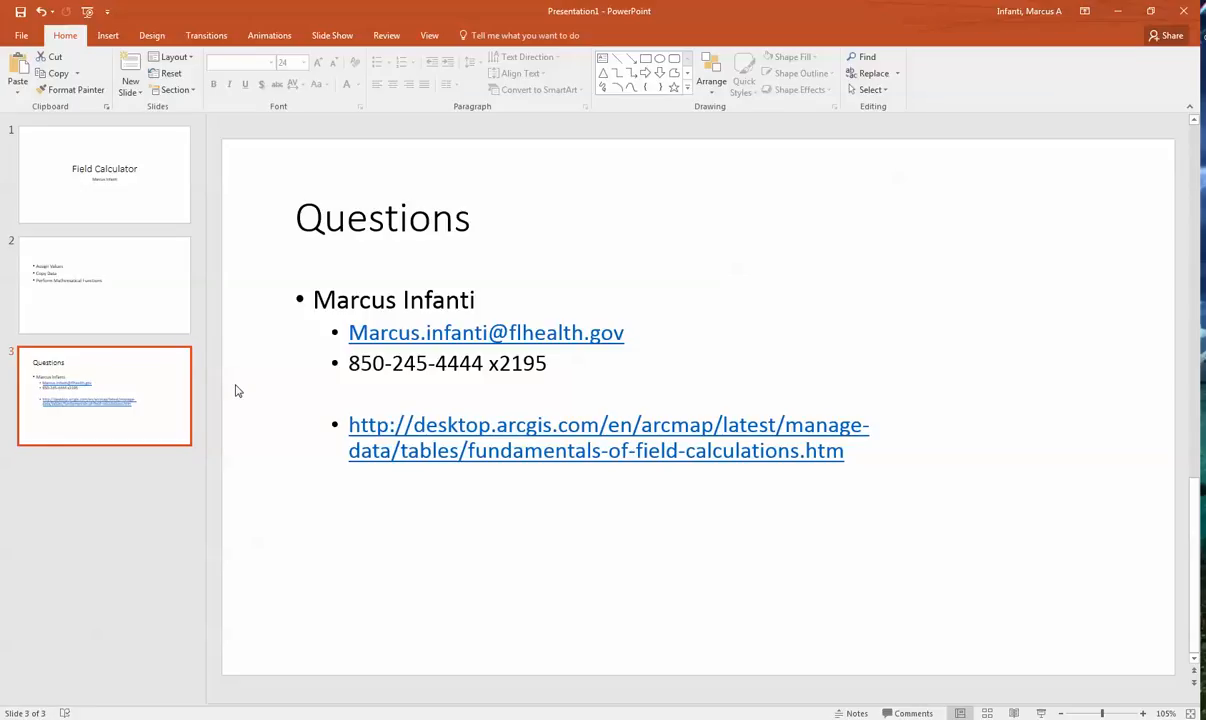